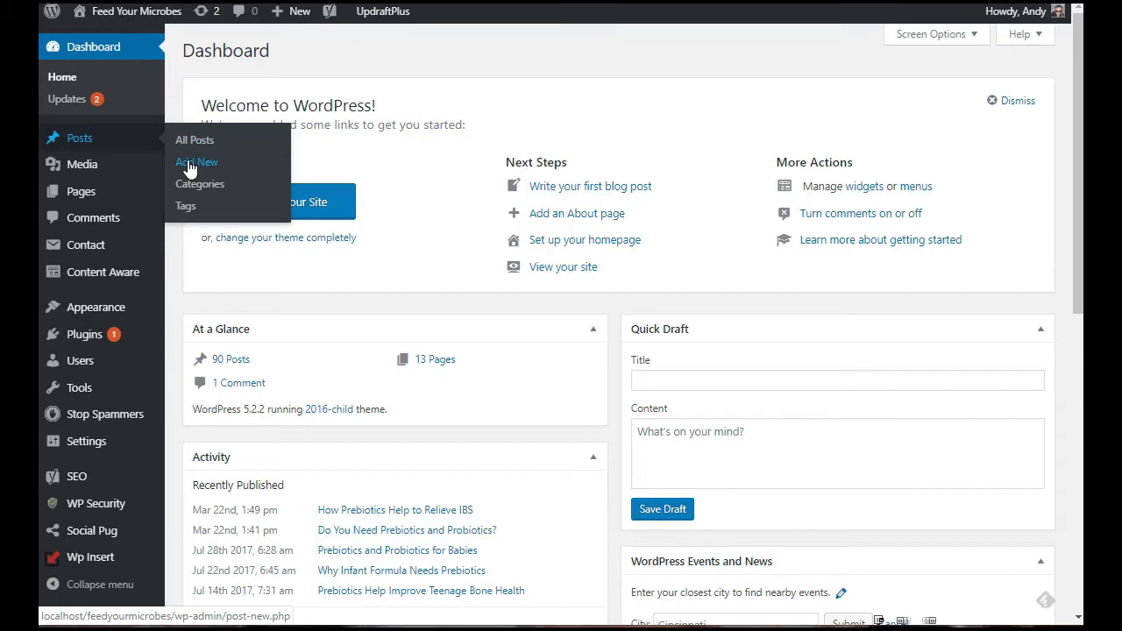
# Step: Create a new post and give it the title Krill Oil Benefits
pyautogui.click(180, 196)
pyautogui.moveTo(111, 207)
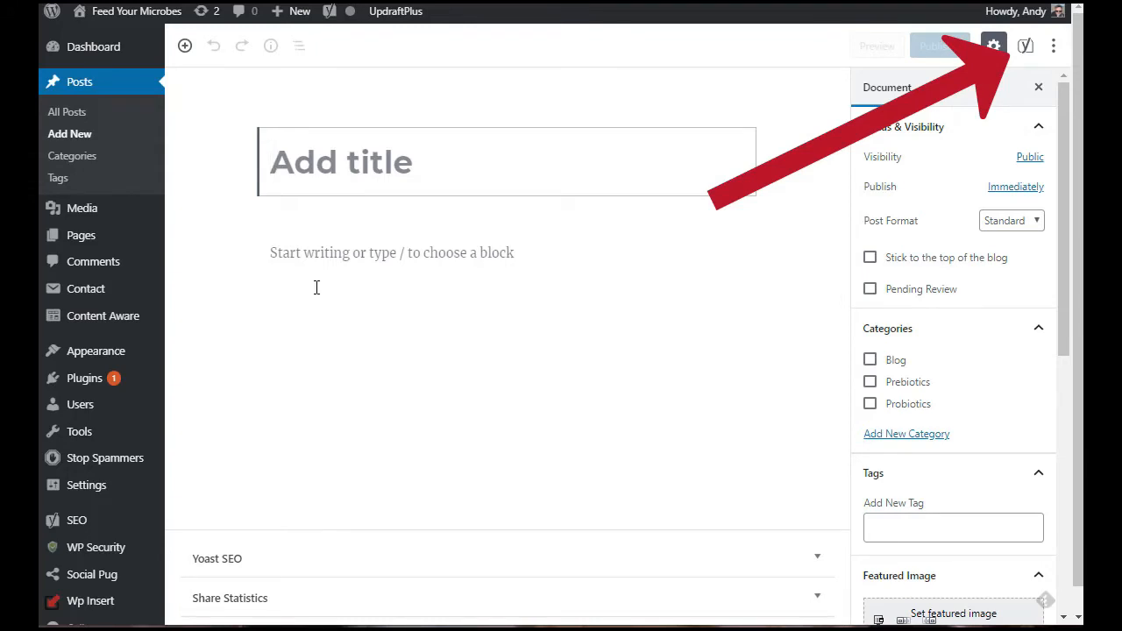
pyautogui.write('Krill Oil Benefits')
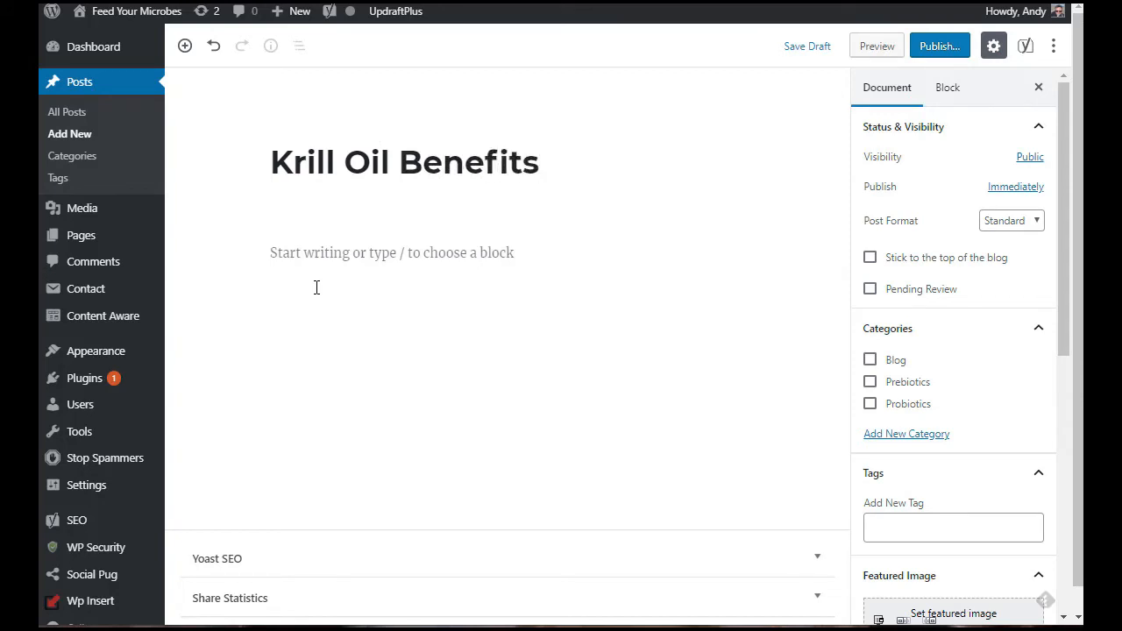
pyautogui.press('Return')
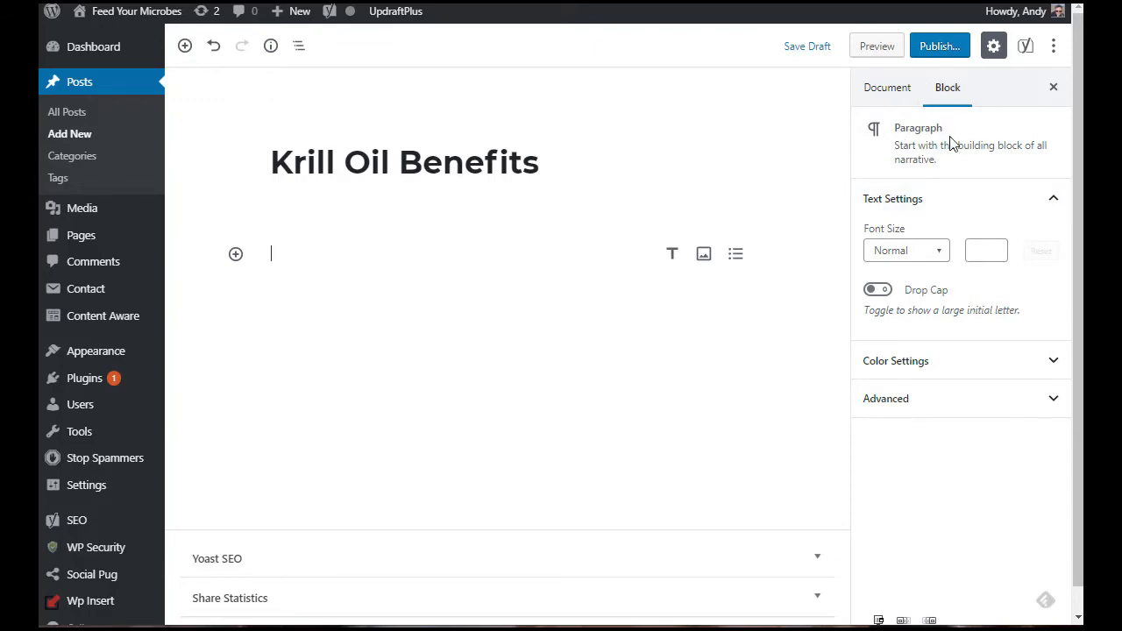
# Step: Write the opening paragraph beginning "In the old days we would have gotten sufficient omega-3" and ending "health benefits such as:"
pyautogui.rightClick(1007, 136)
pyautogui.click(947, 188)
pyautogui.write('In the old days we would have gotten sufficient omega-3 by ea')
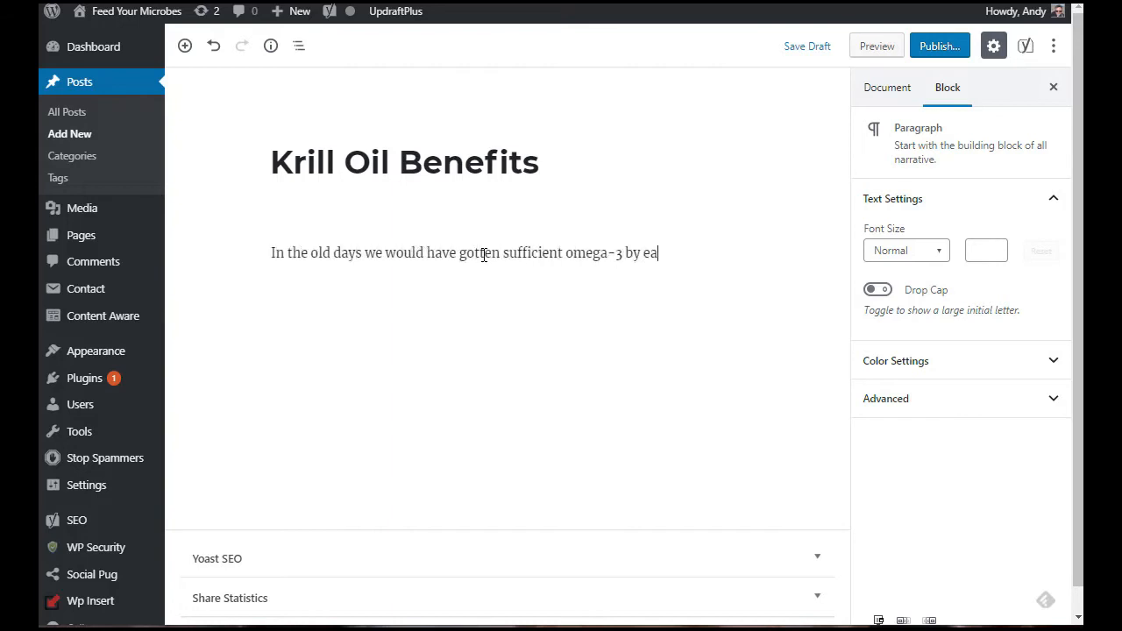
pyautogui.write('ting plenty of fresh fish, but even our grandparents were accustomed')
pyautogui.rightClick(602, 279)
pyautogui.click(630, 283)
pyautogui.write('to taking cod liver oil on a daily basis.  Krill oil is a great alternative with health benefits such as:')
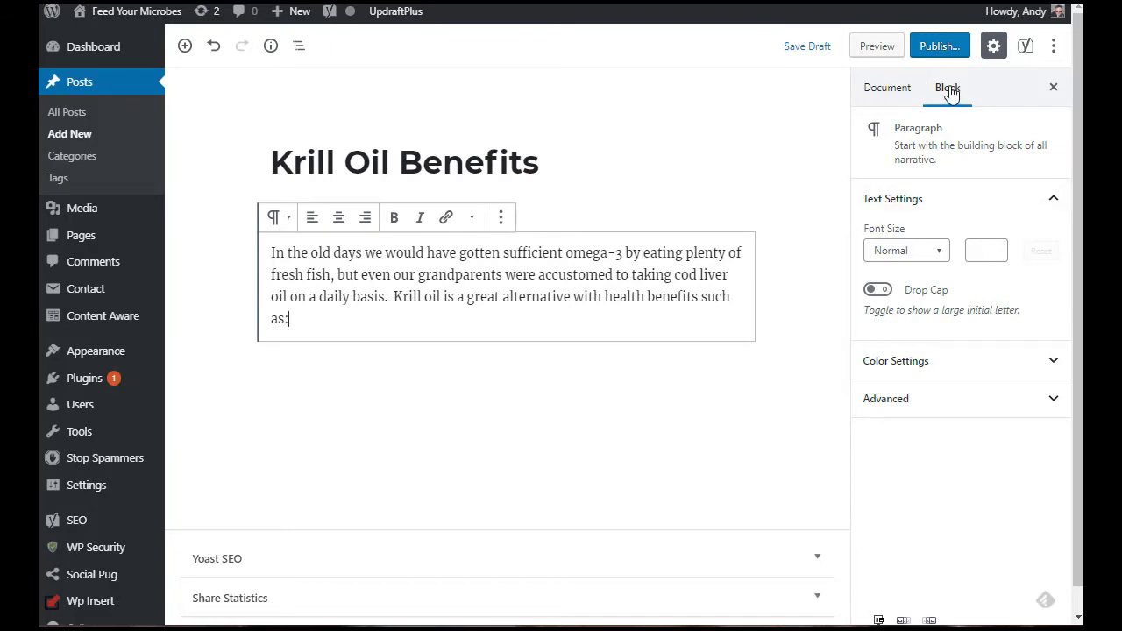
# Step: Try the paragraph's drop cap and Medium and Small font sizes, leaving it with no drop cap at Normal size
pyautogui.click(878, 291)
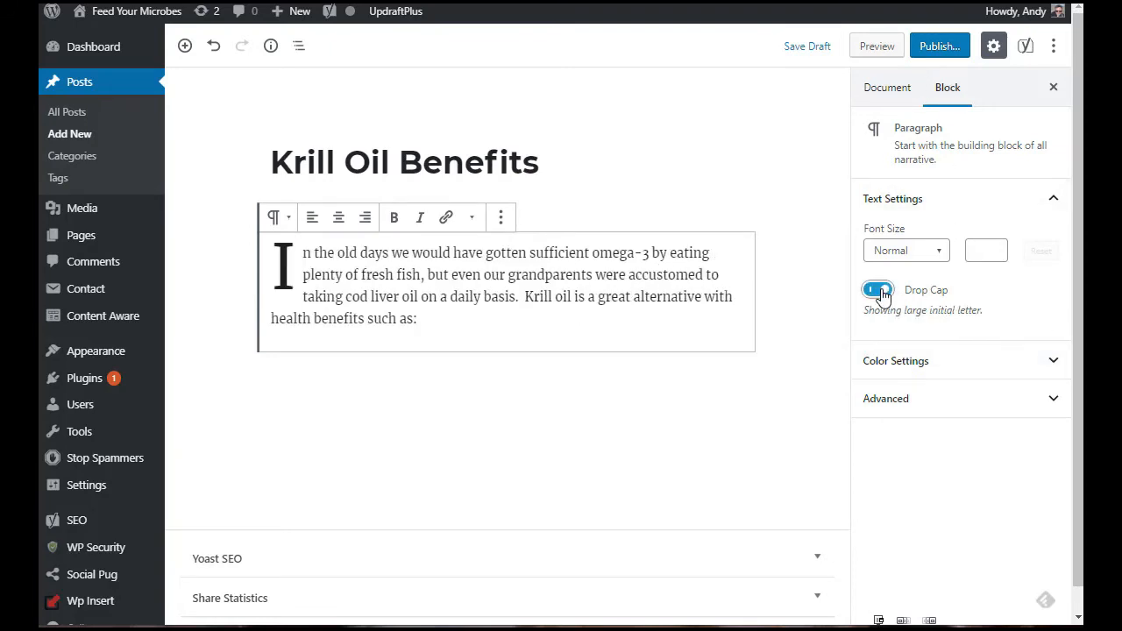
pyautogui.click(880, 292)
pyautogui.click(926, 251)
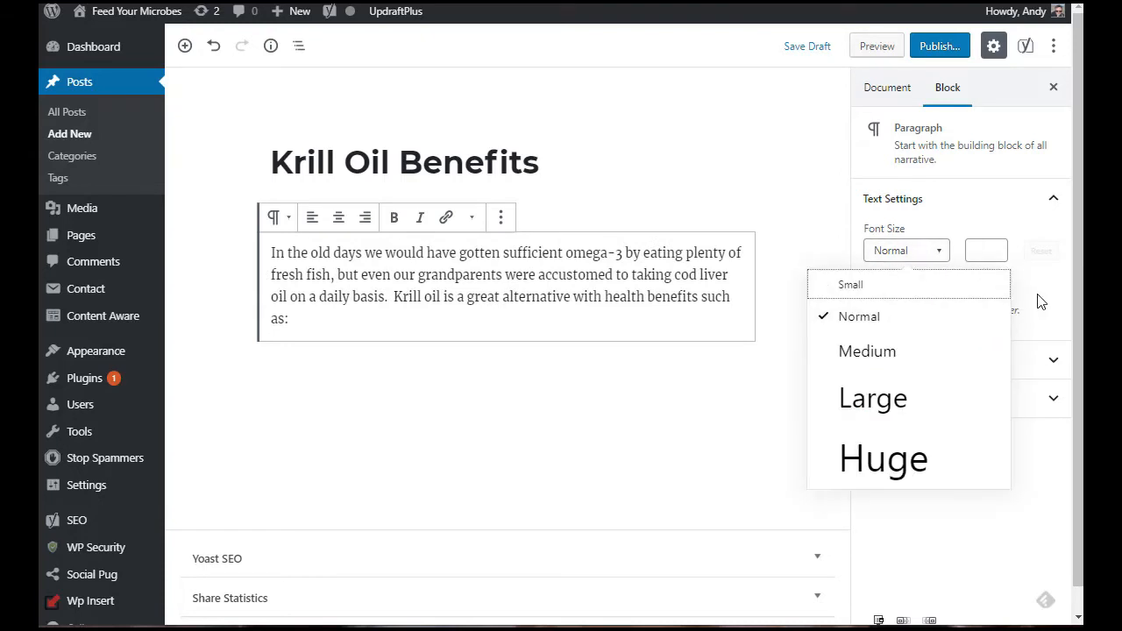
pyautogui.click(911, 361)
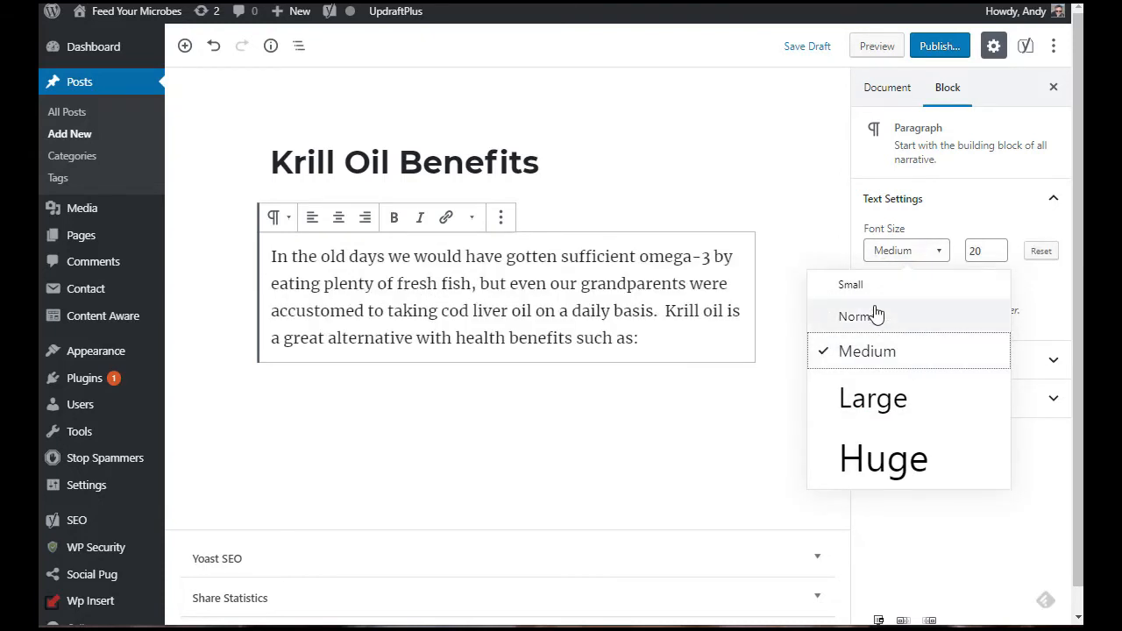
pyautogui.click(847, 286)
pyautogui.click(877, 354)
pyautogui.click(888, 315)
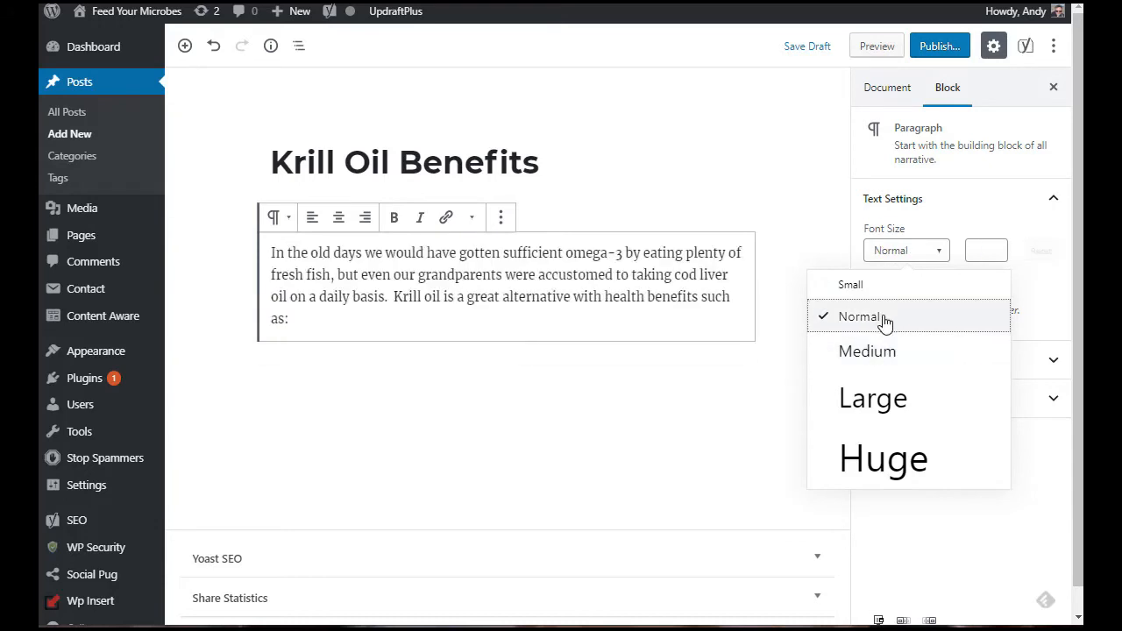
# Step: Examine the block's color and advanced settings and the document settings panels
pyautogui.click(1055, 365)
pyautogui.click(1043, 366)
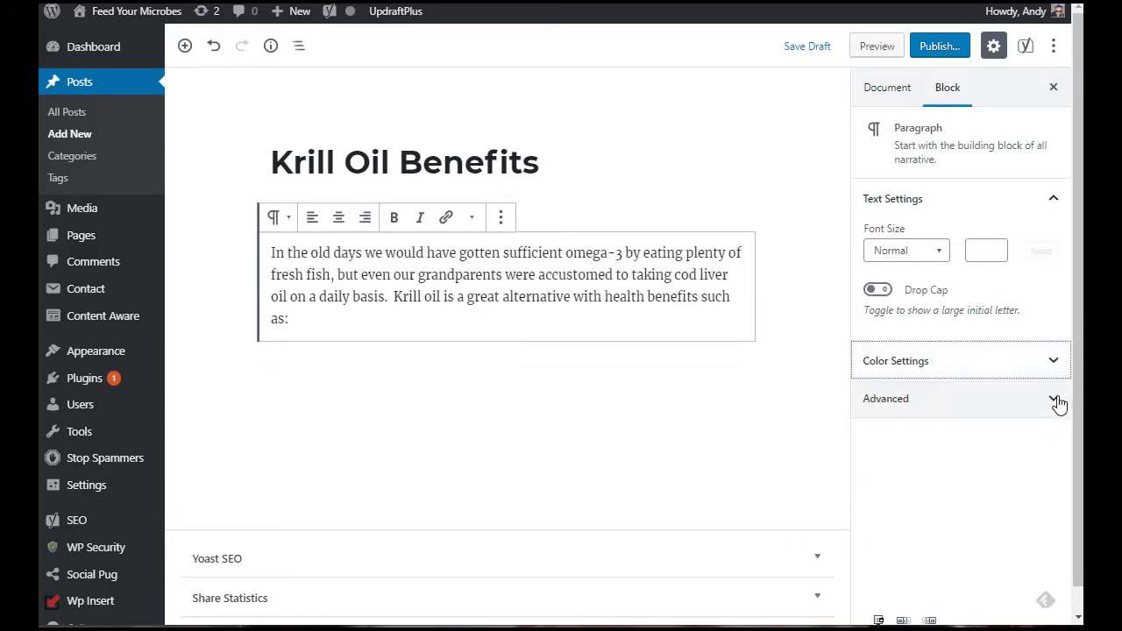
pyautogui.click(1055, 402)
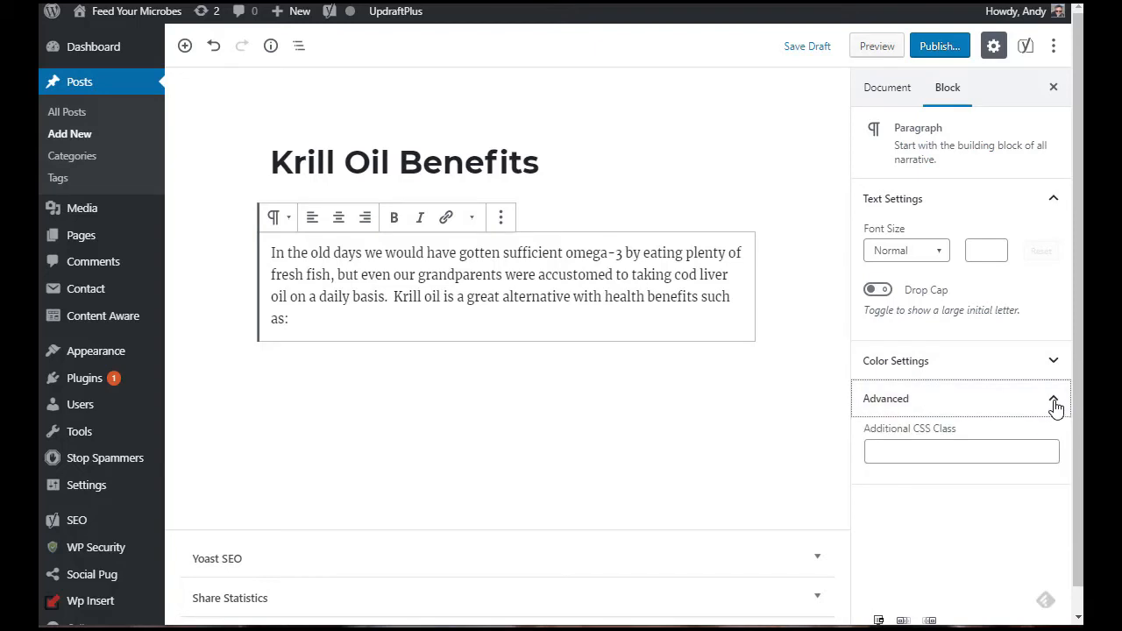
pyautogui.click(1055, 404)
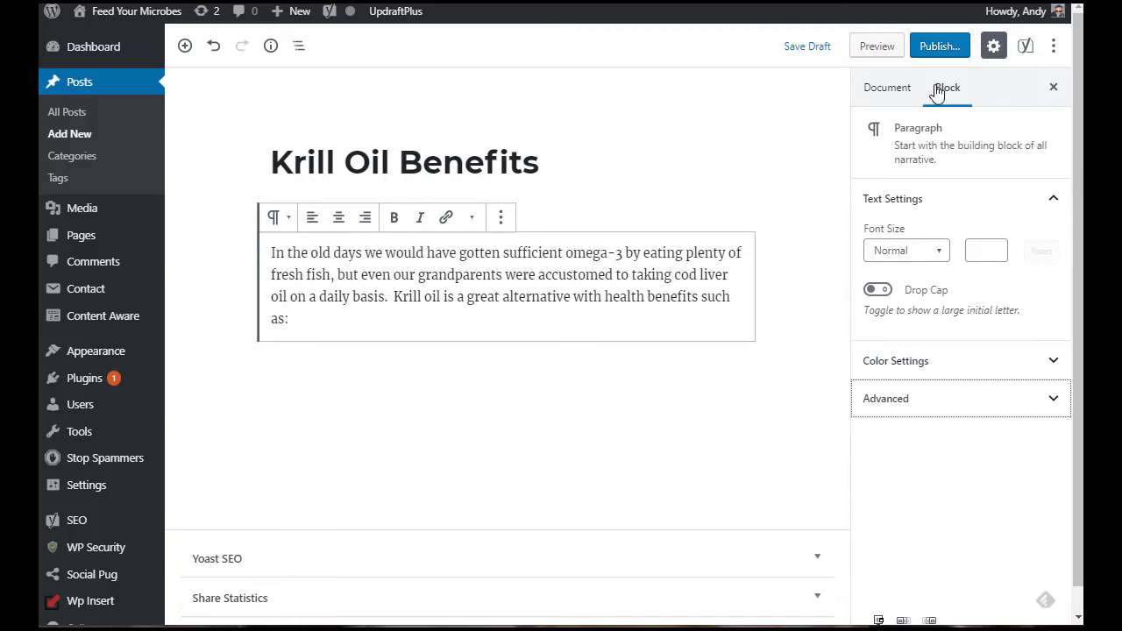
pyautogui.click(886, 90)
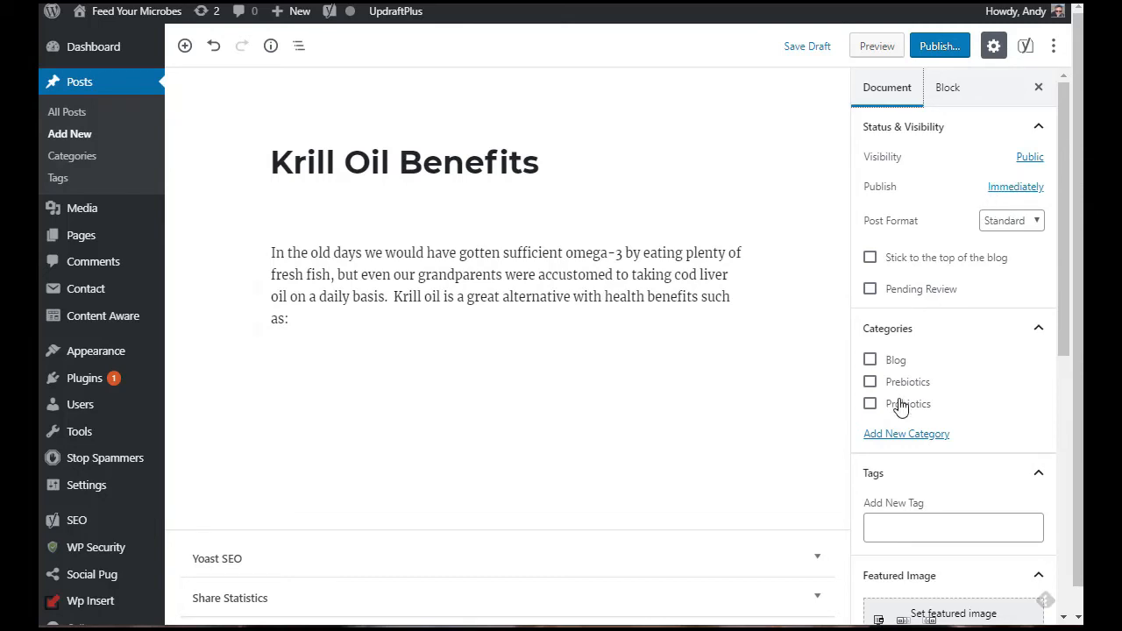
pyautogui.scroll(-5, 1059, 260)
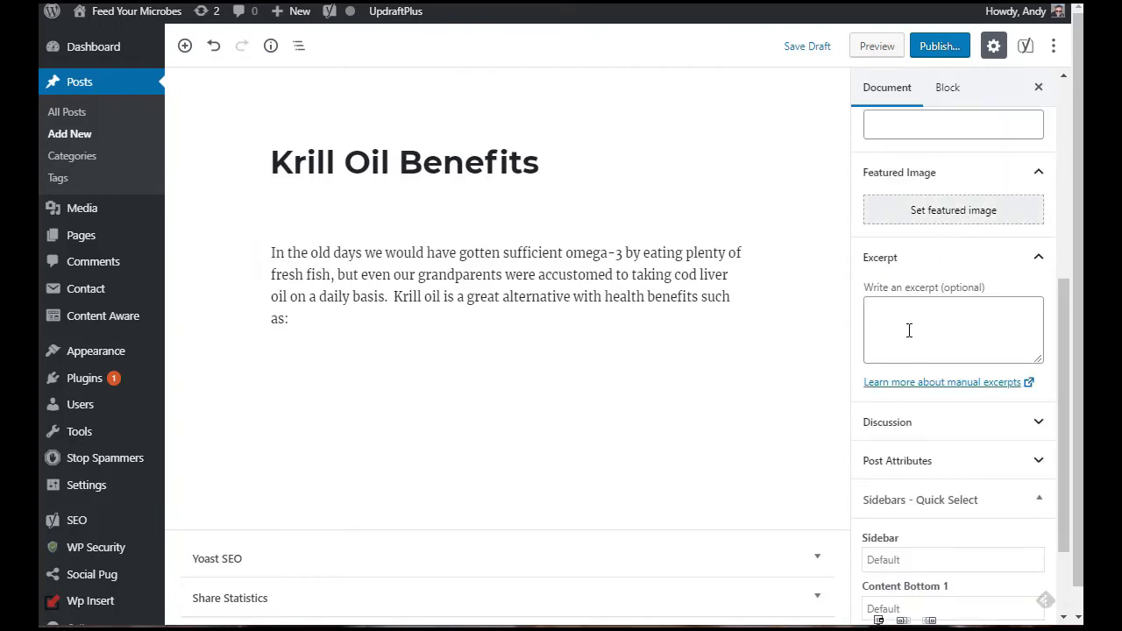
pyautogui.click(1039, 424)
pyautogui.scroll(-2, 1069, 421)
pyautogui.scroll(8, 1069, 421)
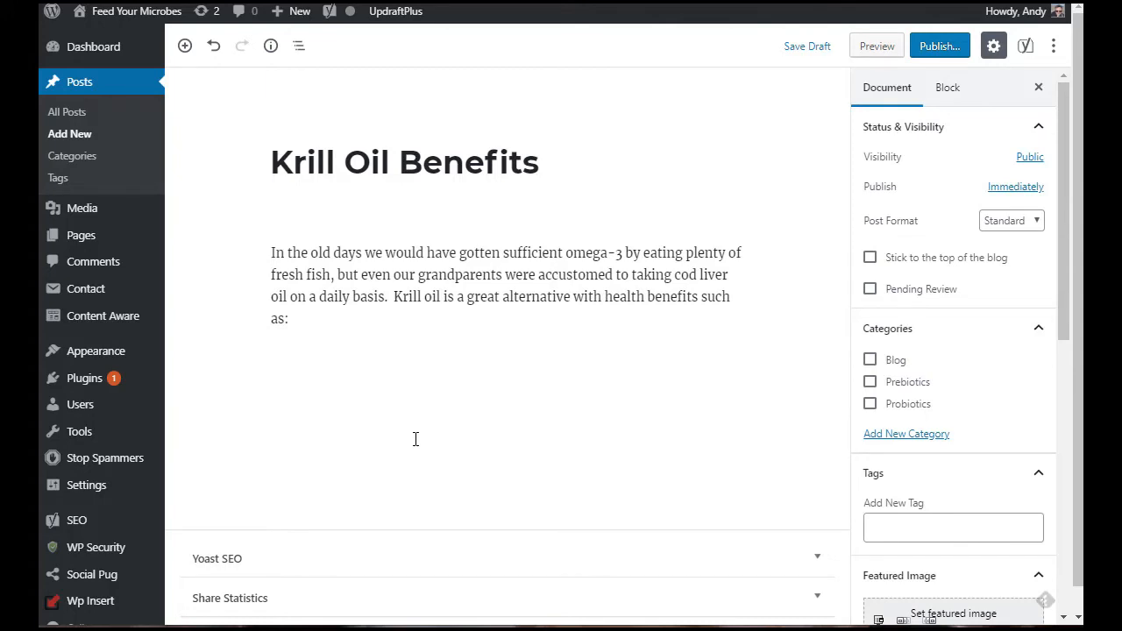
# Step: Add a Columns block below the opening paragraph
pyautogui.click(362, 316)
pyautogui.press('Return')
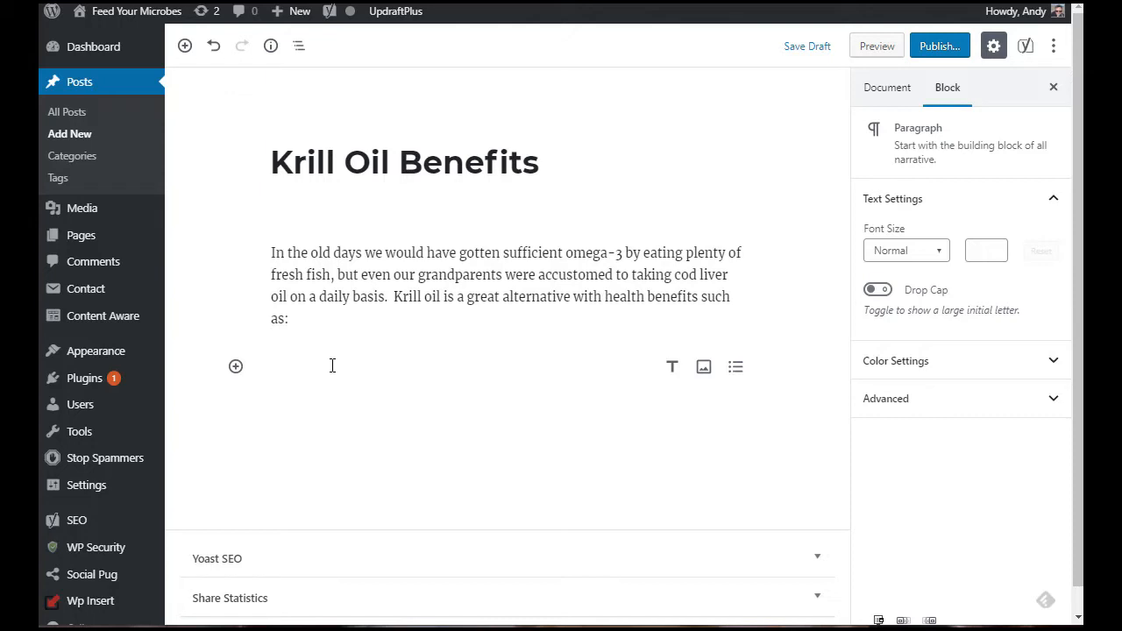
pyautogui.click(188, 50)
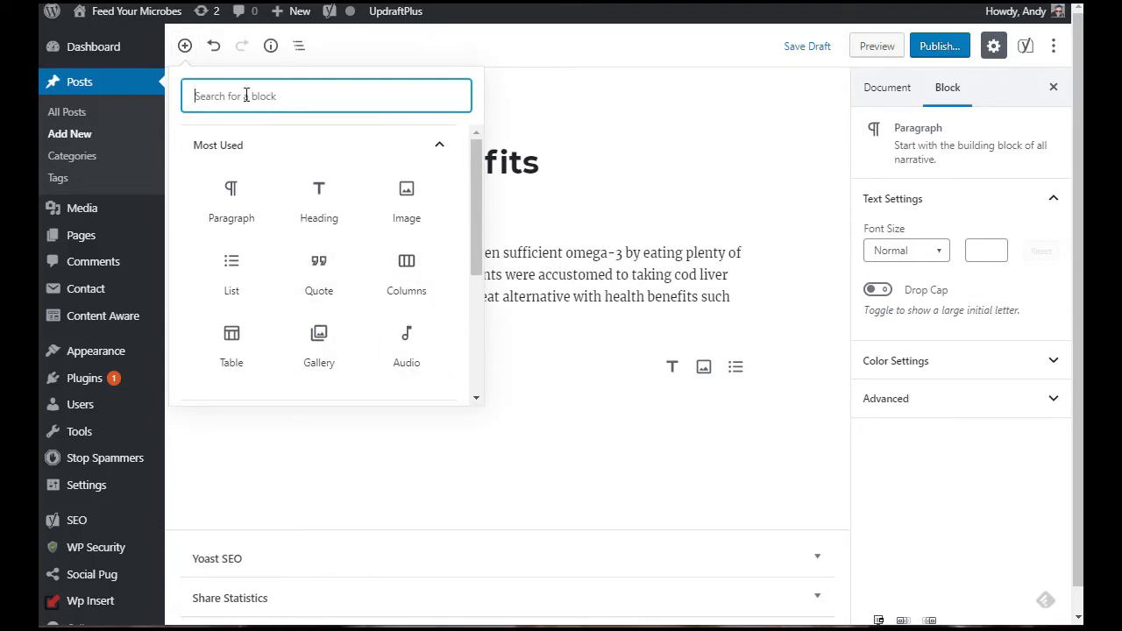
pyautogui.write('column')
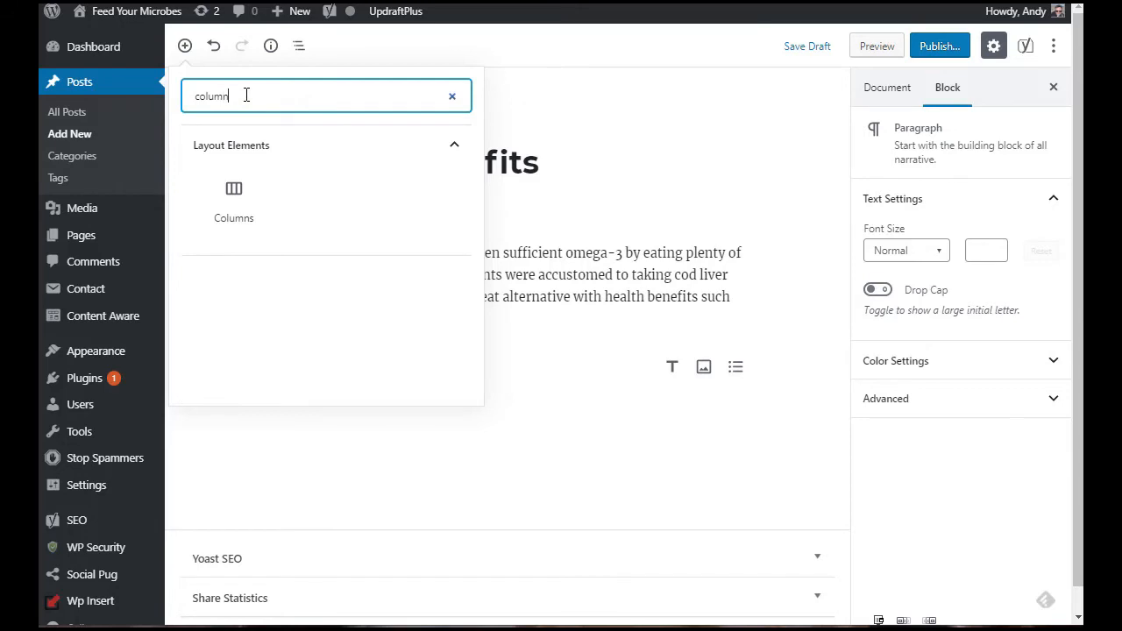
pyautogui.click(234, 198)
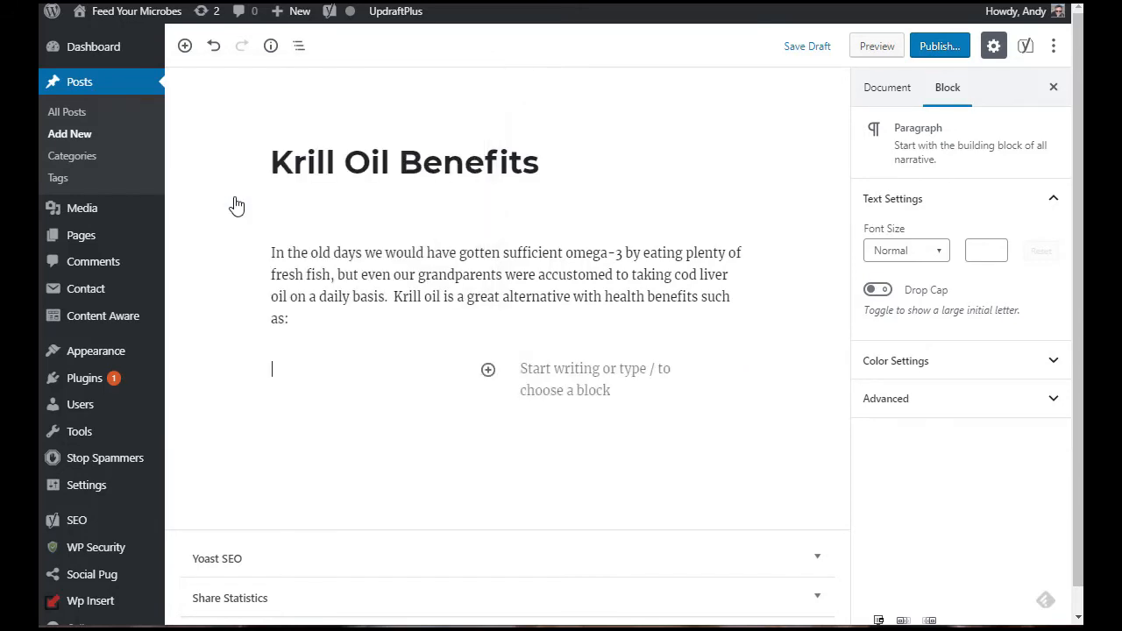
# Step: Insert an Image block into the left column
pyautogui.click(598, 375)
pyautogui.click(372, 382)
pyautogui.click(600, 378)
pyautogui.click(377, 366)
pyautogui.click(569, 373)
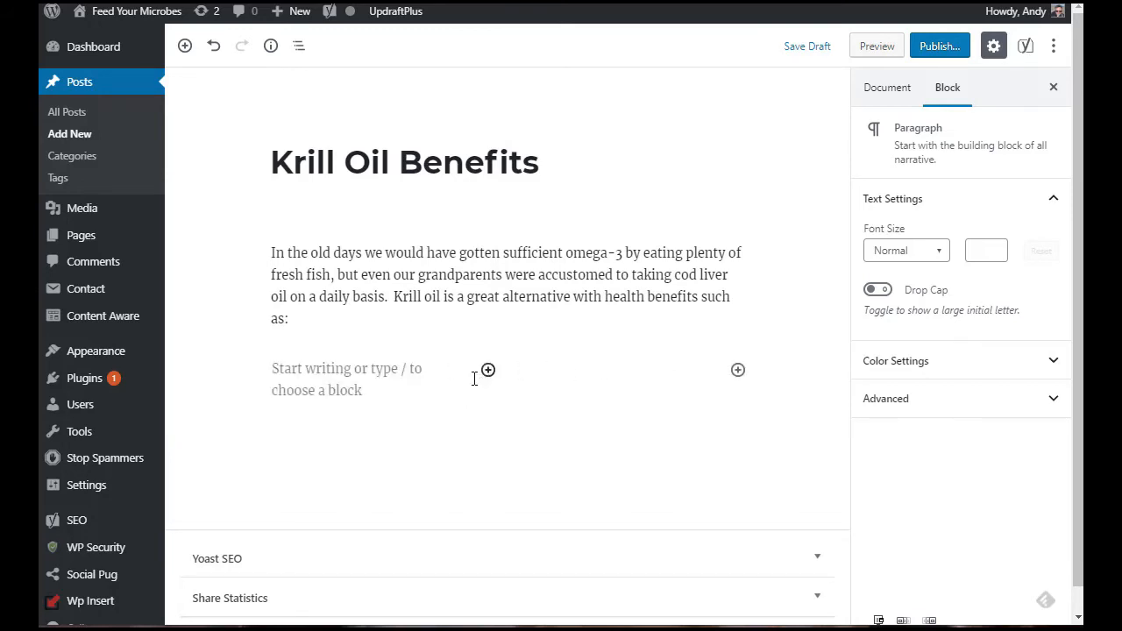
pyautogui.click(488, 371)
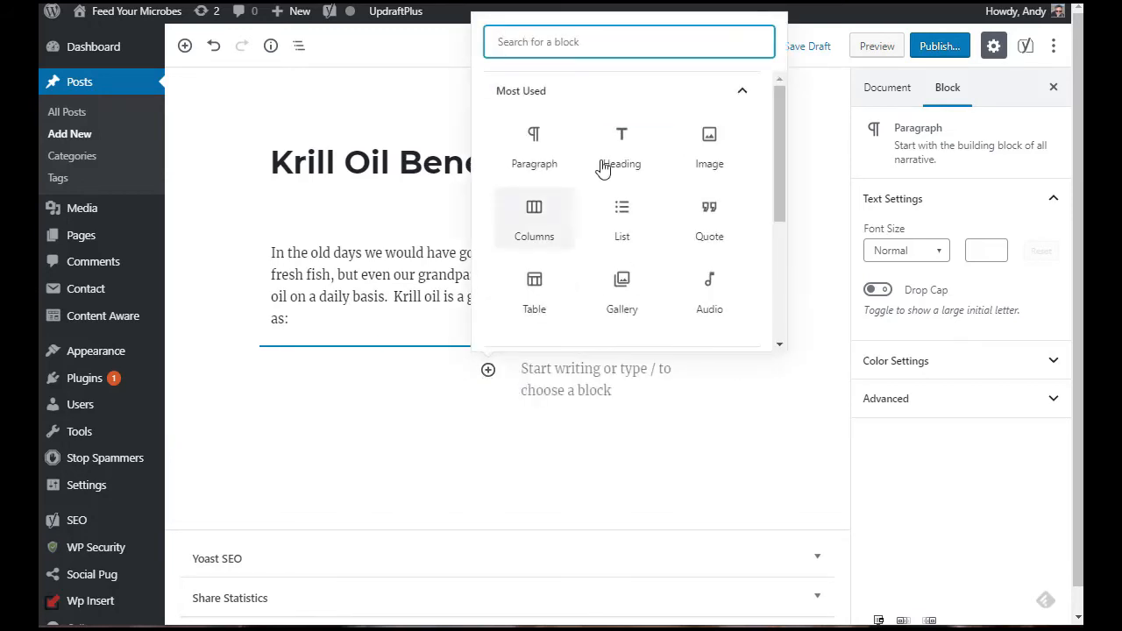
pyautogui.click(708, 143)
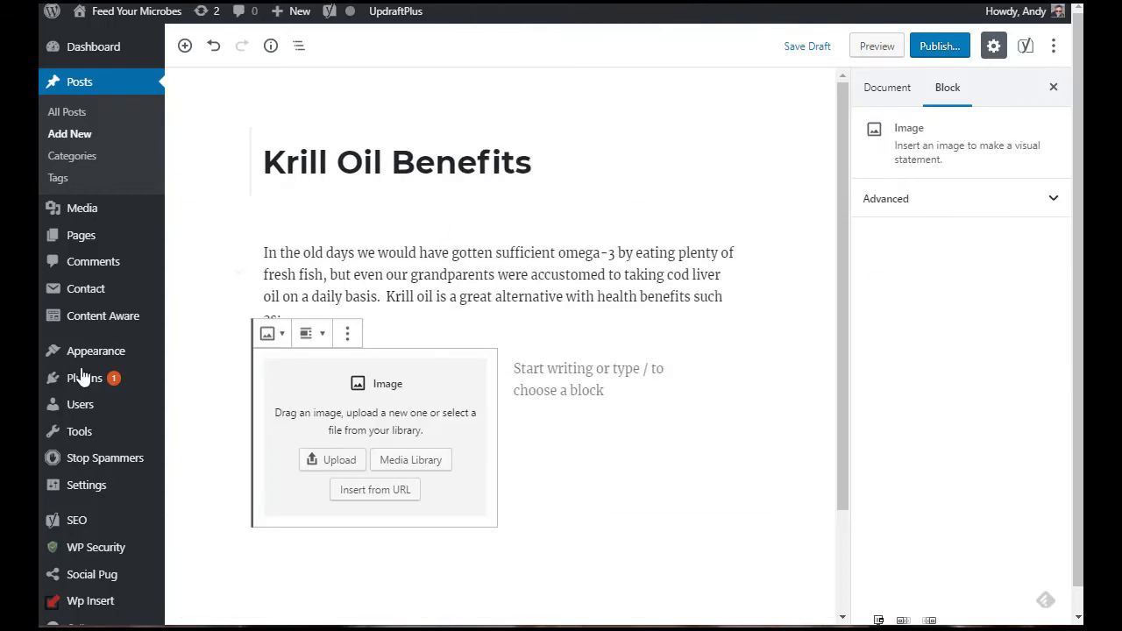
# Step: Insert a List block into the right column
pyautogui.click(596, 381)
pyautogui.click(731, 371)
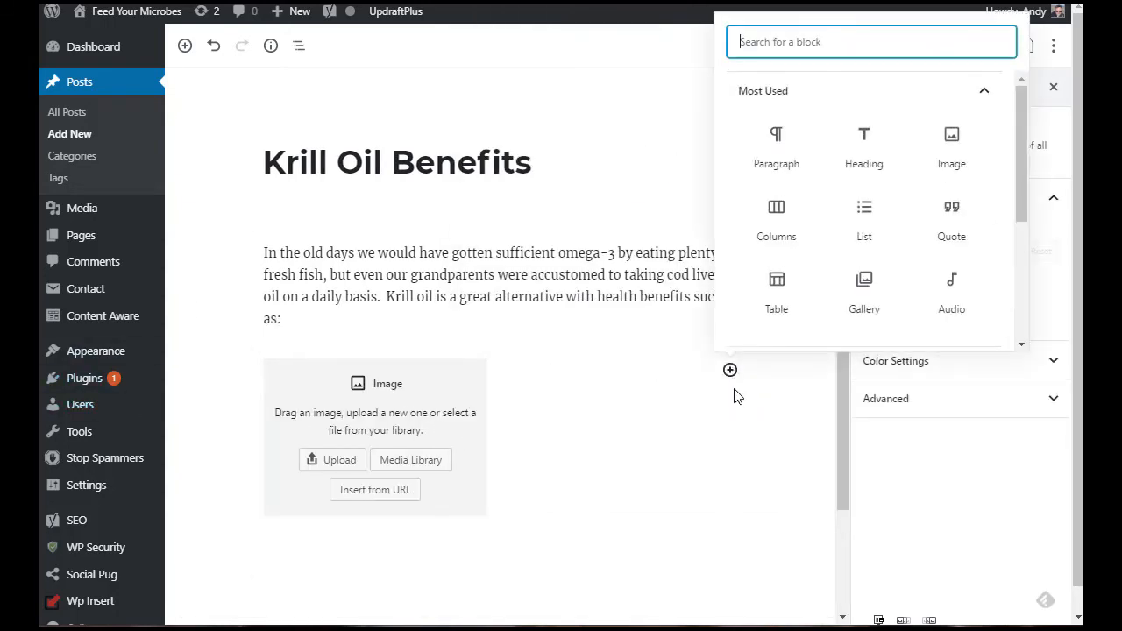
pyautogui.click(864, 219)
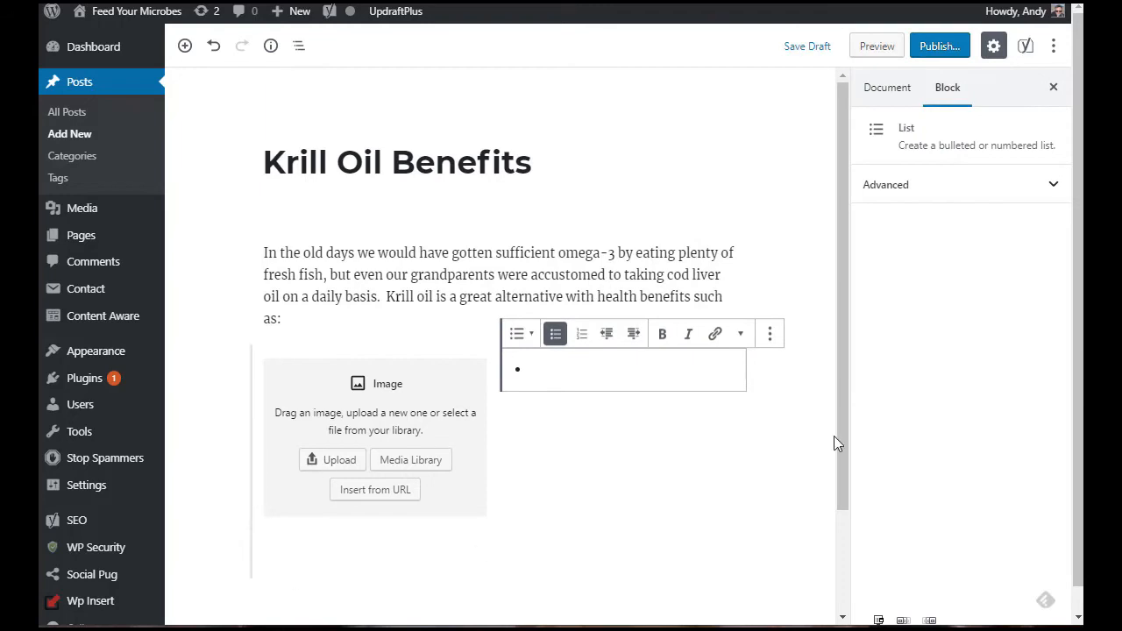
# Step: Fill the left column's image block with the fish photo from the media library
pyautogui.click(379, 406)
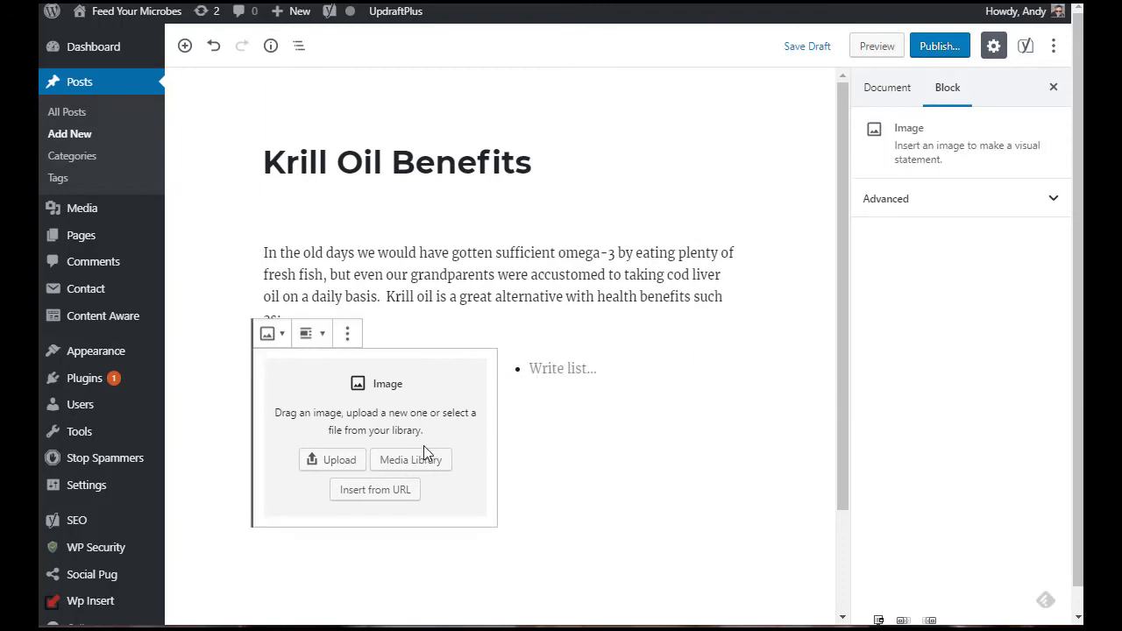
pyautogui.click(383, 465)
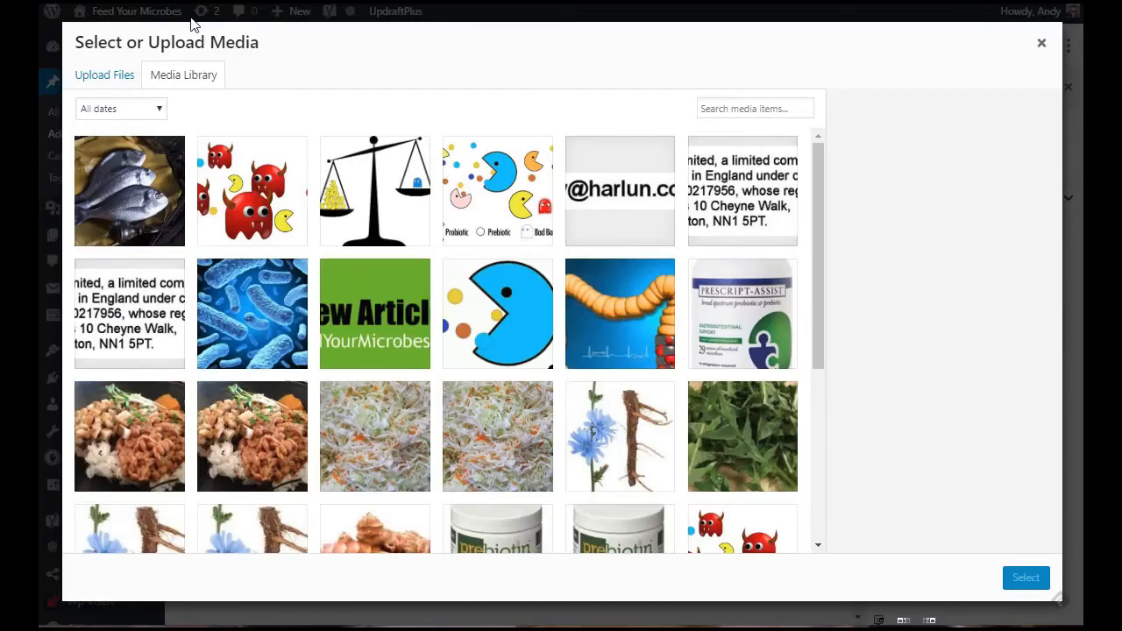
pyautogui.click(136, 200)
pyautogui.click(1027, 583)
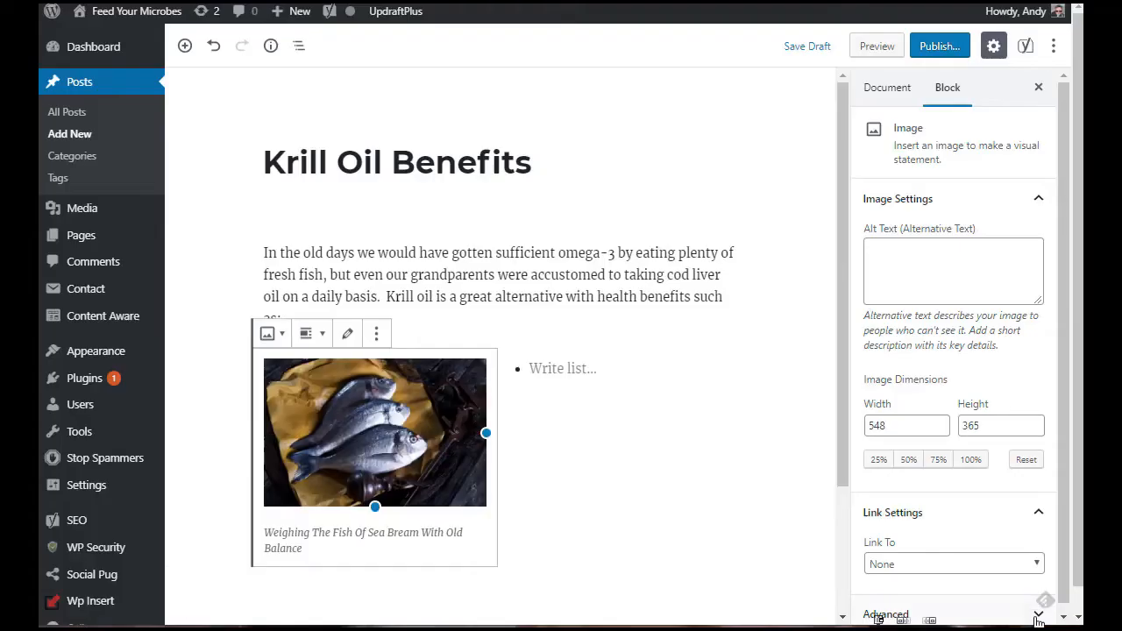
# Step: Fill the list with Cognitive health & development, heart health, hormone regulation, inflammation and joint lubrication
pyautogui.click(571, 368)
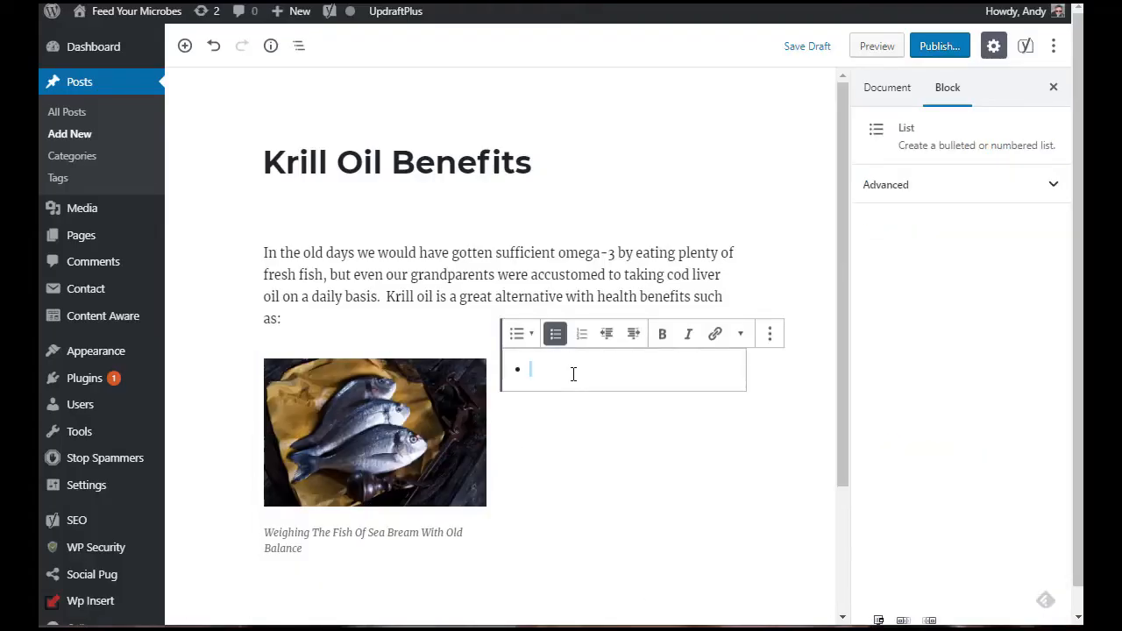
pyautogui.write('Cognitive health & development')
pyautogui.press('Return')
pyautogui.write('heart health')
pyautogui.press('Return')
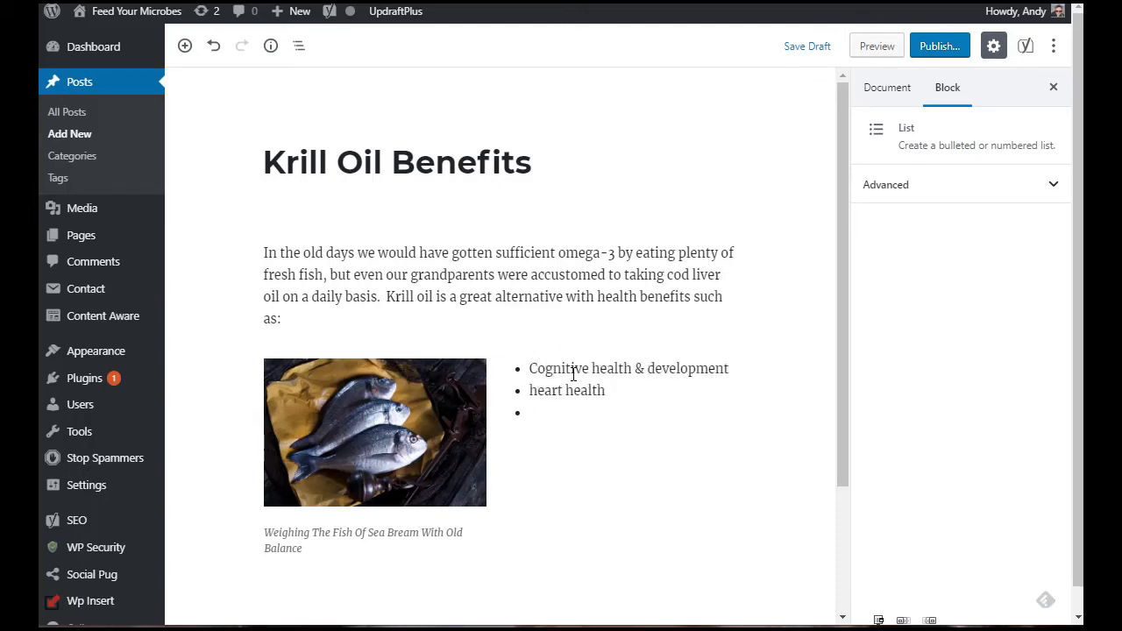
pyautogui.write('hormone regulation')
pyautogui.press('Return')
pyautogui.write('inflammation')
pyautogui.press('Return')
pyautogui.write('joint lubrication')
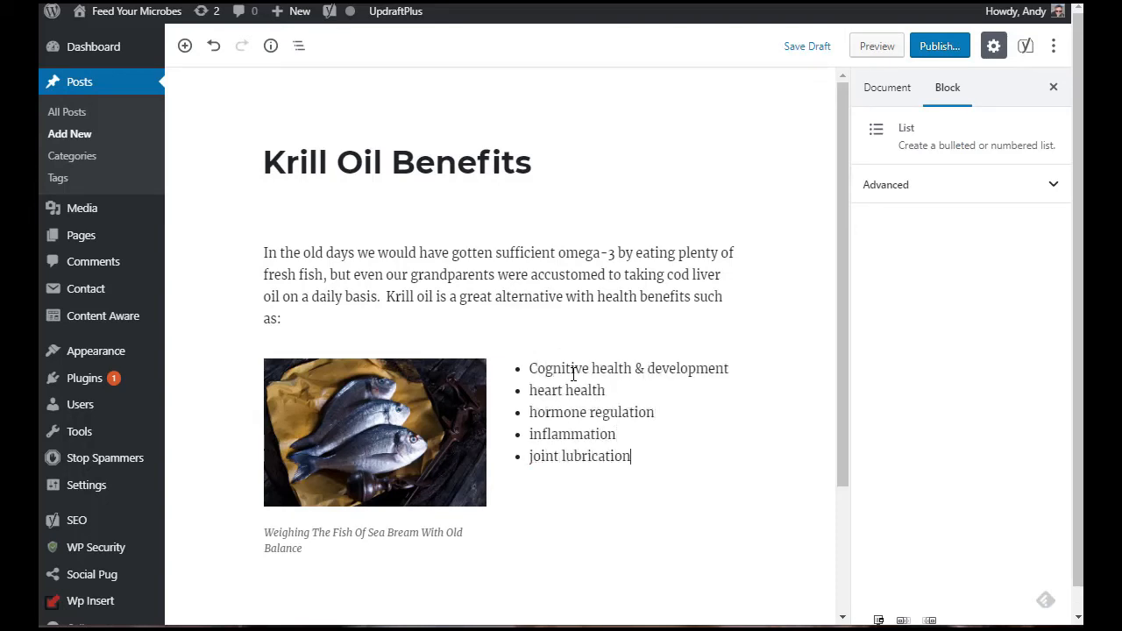
# Step: Add a quote in the right column reading "Dear stomach, you are bored not hungry. So please shut up!" cited to A. N. Other
pyautogui.moveTo(843, 252); pyautogui.dragTo(842, 362)
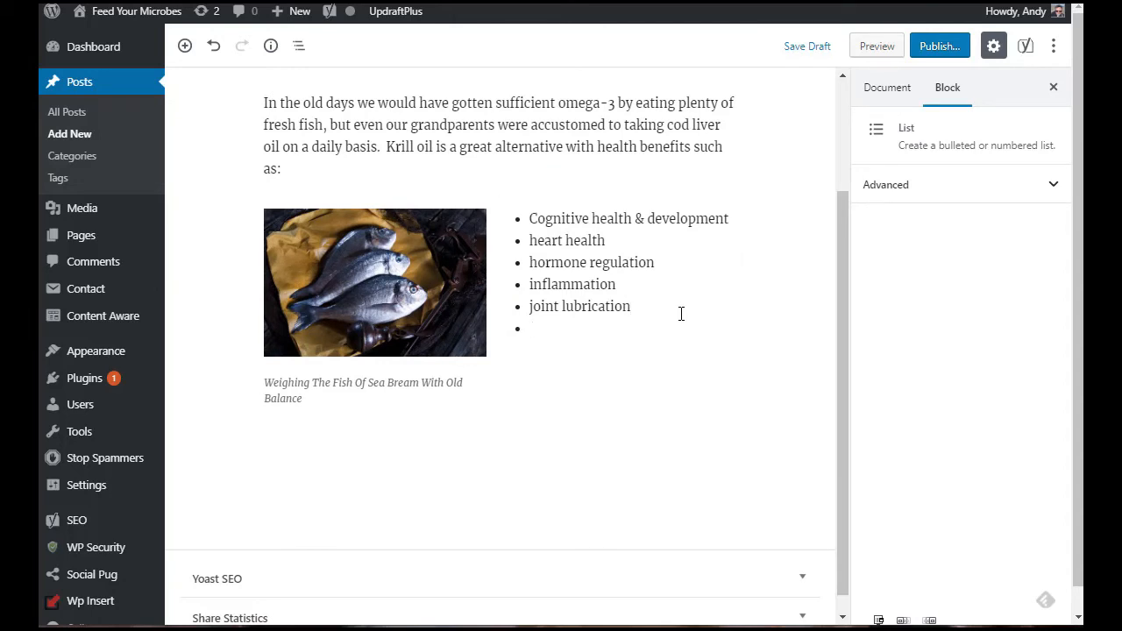
pyautogui.press('Return')
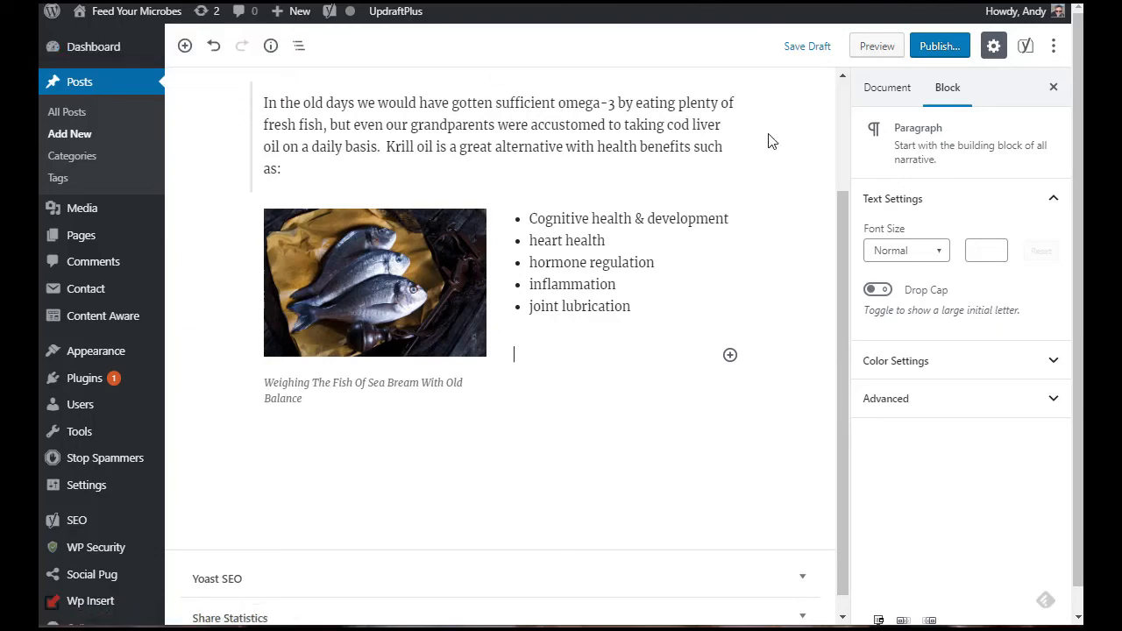
pyautogui.click(187, 48)
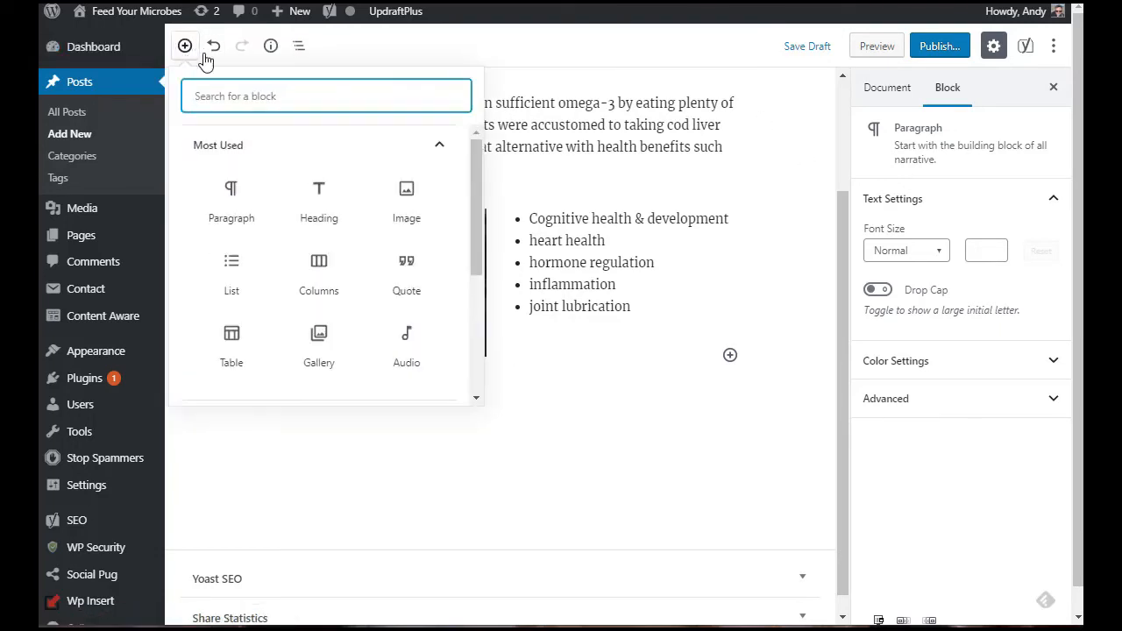
pyautogui.click(419, 284)
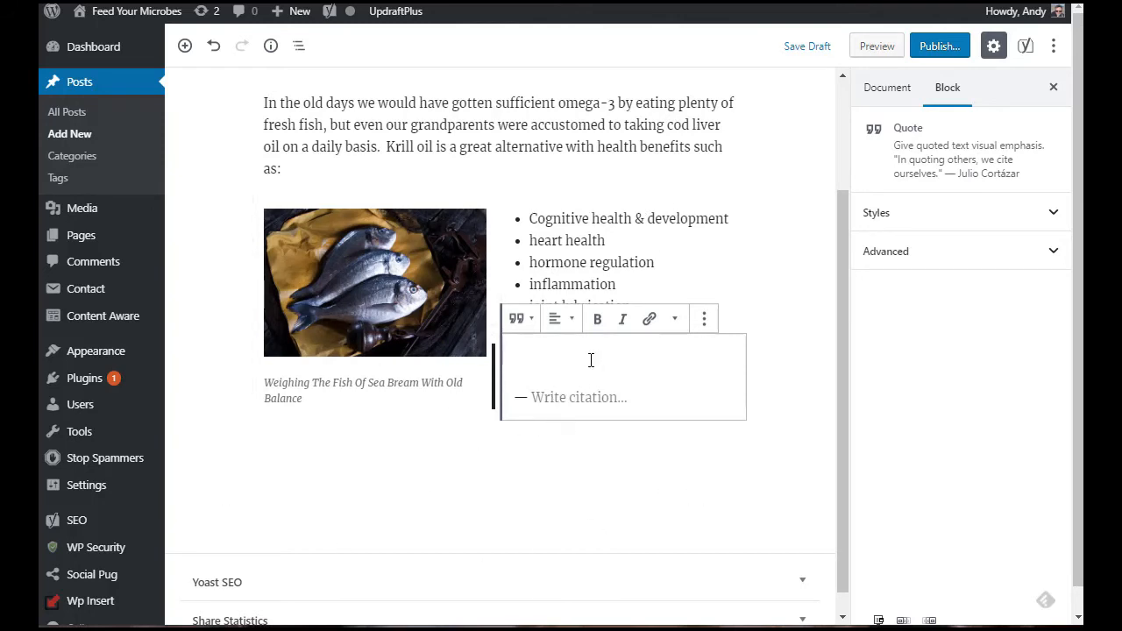
pyautogui.write('Dear')
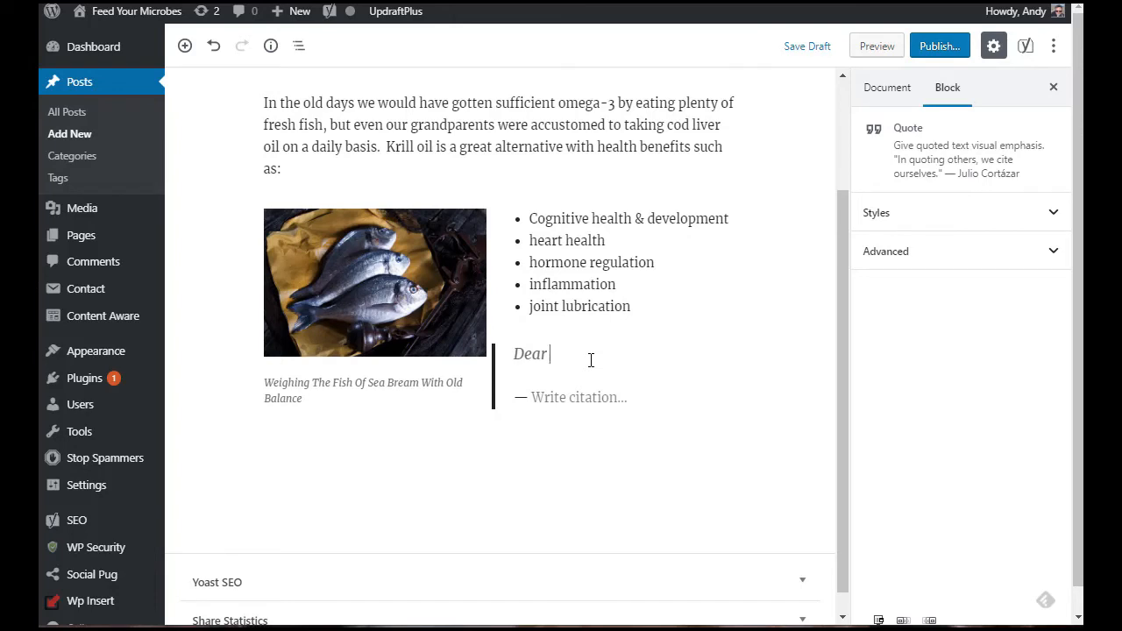
pyautogui.write(' stomach, you are bored not hungry.  So please shut up!')
pyautogui.press('Down')
pyautogui.write('A. N. Other')
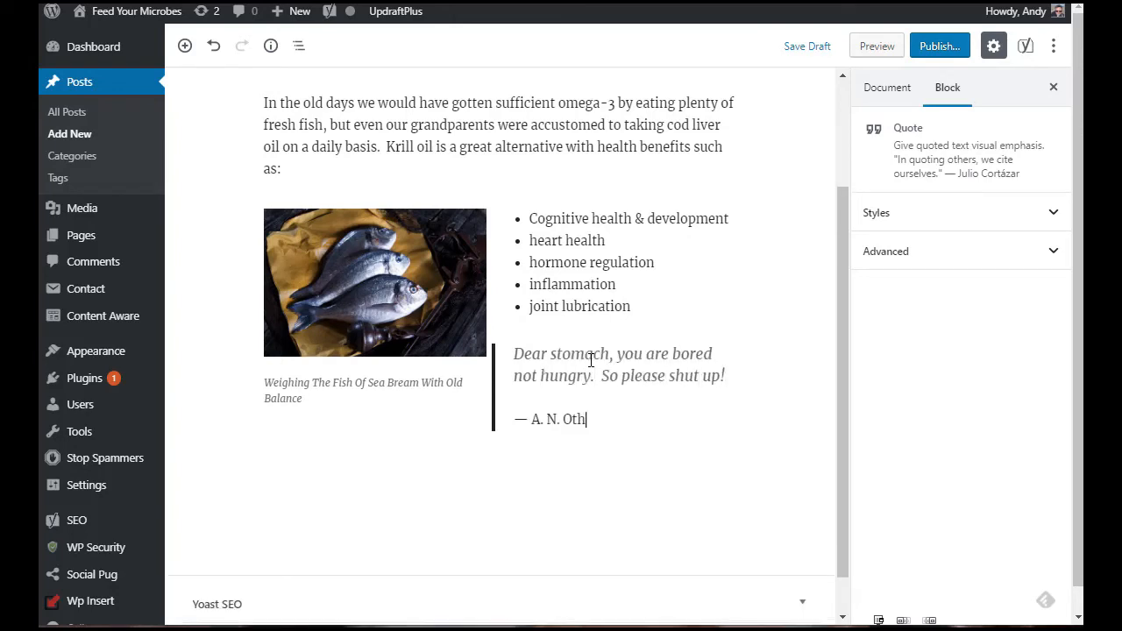
# Step: Move the quote out of the columns so it sits below the columns block
pyautogui.click(607, 269)
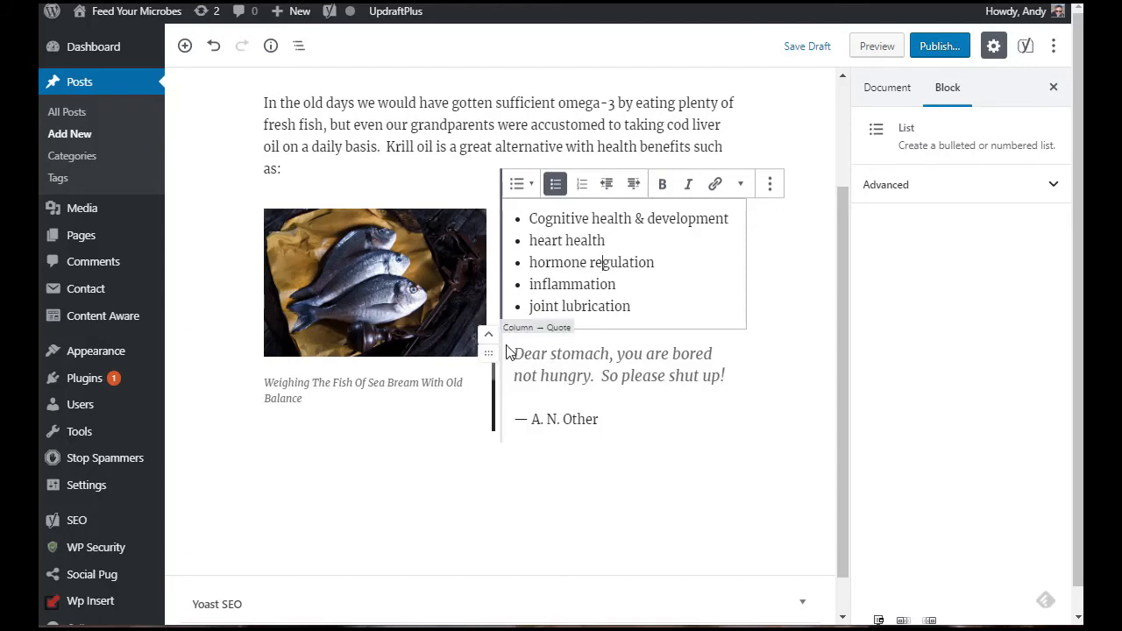
pyautogui.scroll(2, 526, 338)
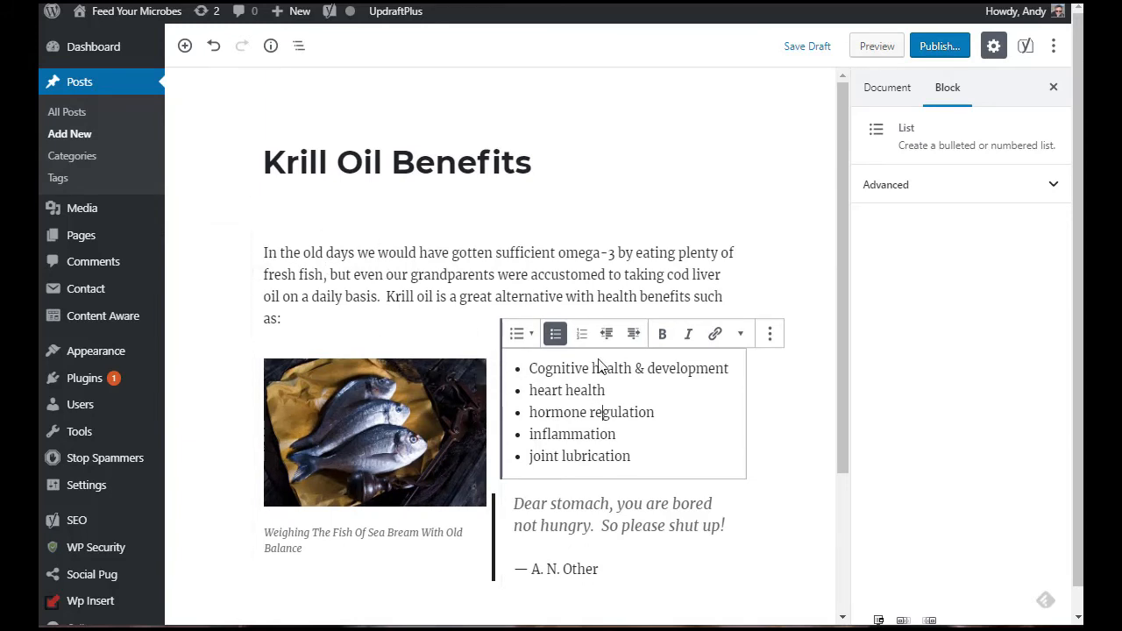
pyautogui.scroll(-1, 562, 517)
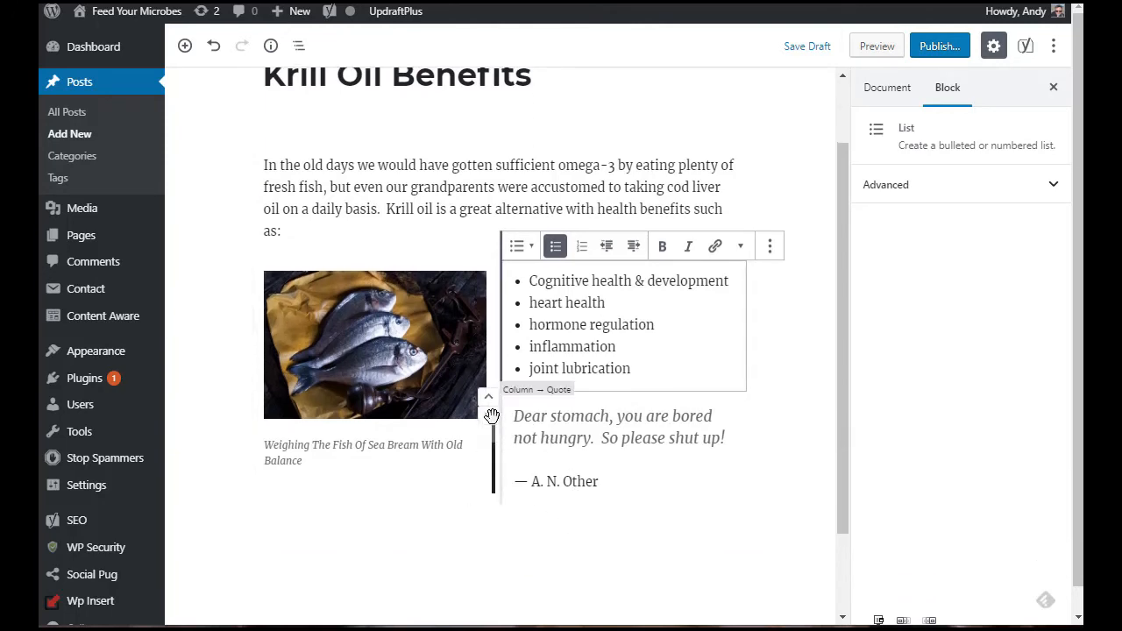
pyautogui.moveTo(491, 418); pyautogui.dragTo(426, 567)
pyautogui.scroll(2, 531, 401)
pyautogui.click(252, 163)
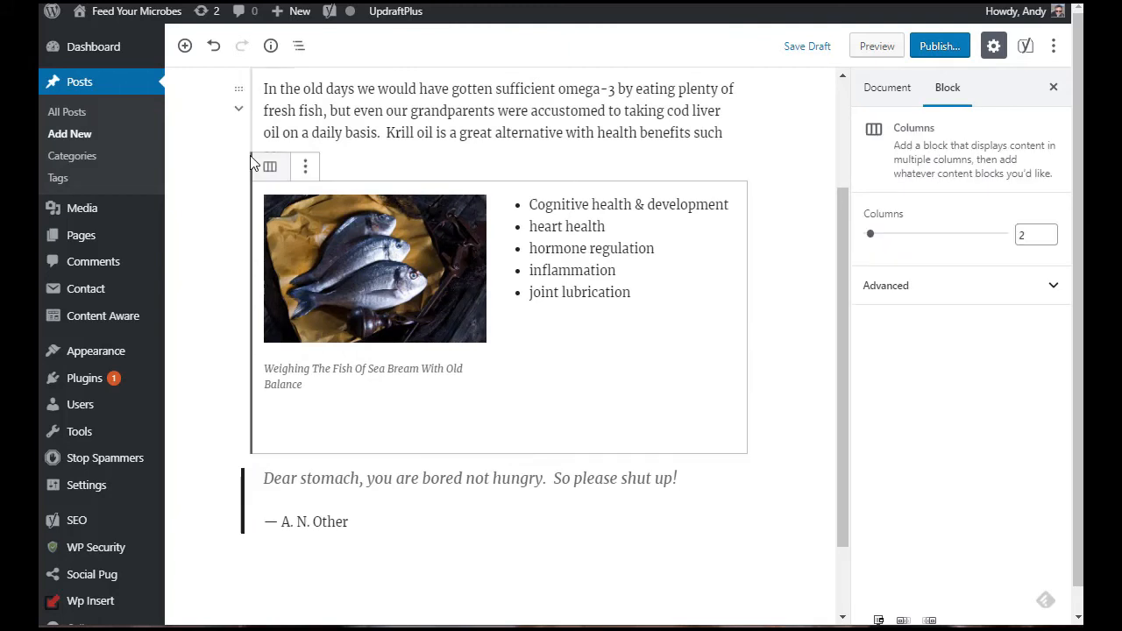
# Step: Paste the paragraph beginning "Estimates suggest that today that 4 out of 5 Americans" below the quote
pyautogui.scroll(-2, 252, 163)
pyautogui.click(341, 386)
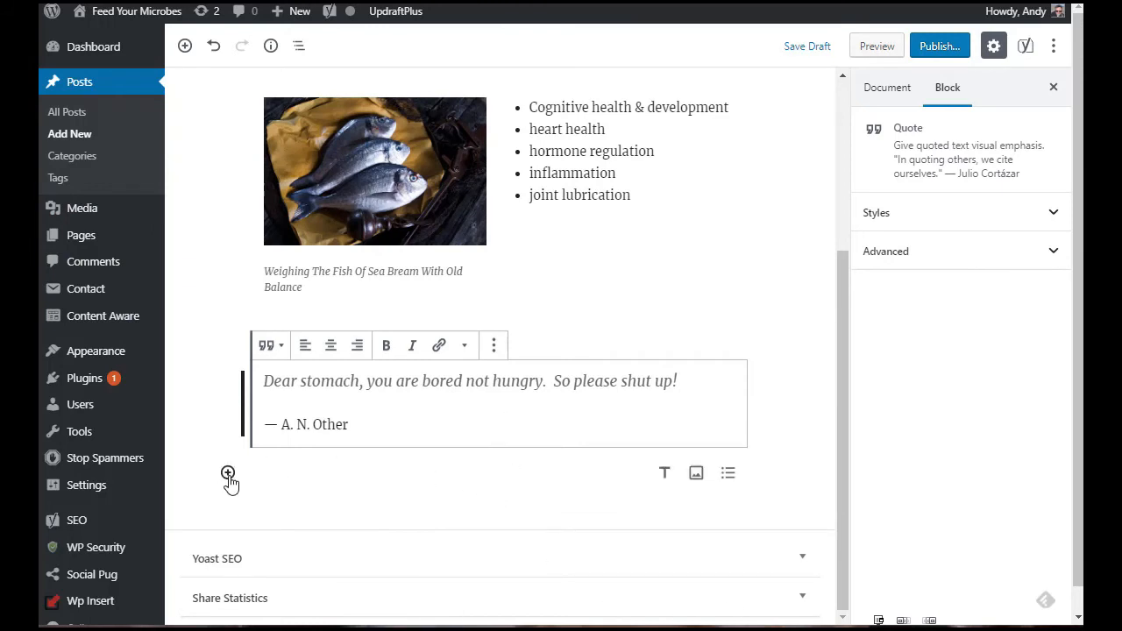
pyautogui.click(228, 474)
pyautogui.click(278, 265)
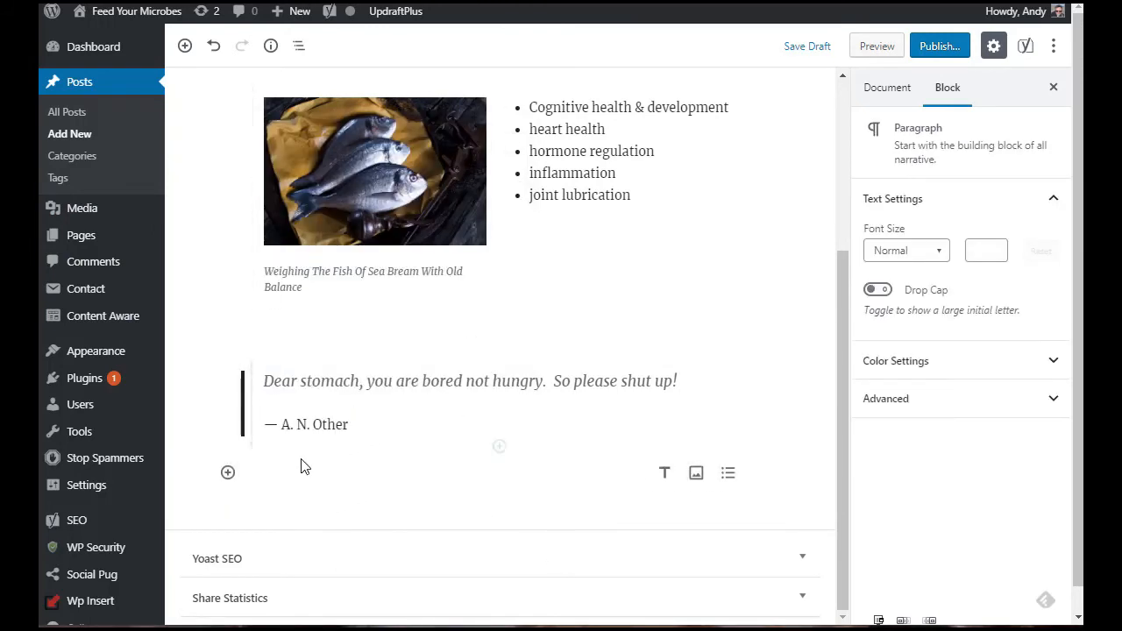
pyautogui.write('Estimates suggest that today that 4 out of 5 Americans do not eat enough fatty fish to get the required levels of these fatty acids.  Even if they did eat enough fish, with increasing levels of dangerous heavy metals filling our oceans and getting into the food supply, many people are turning to supplemental forms of fish oil, but where should we be getting our omega-3 from?')
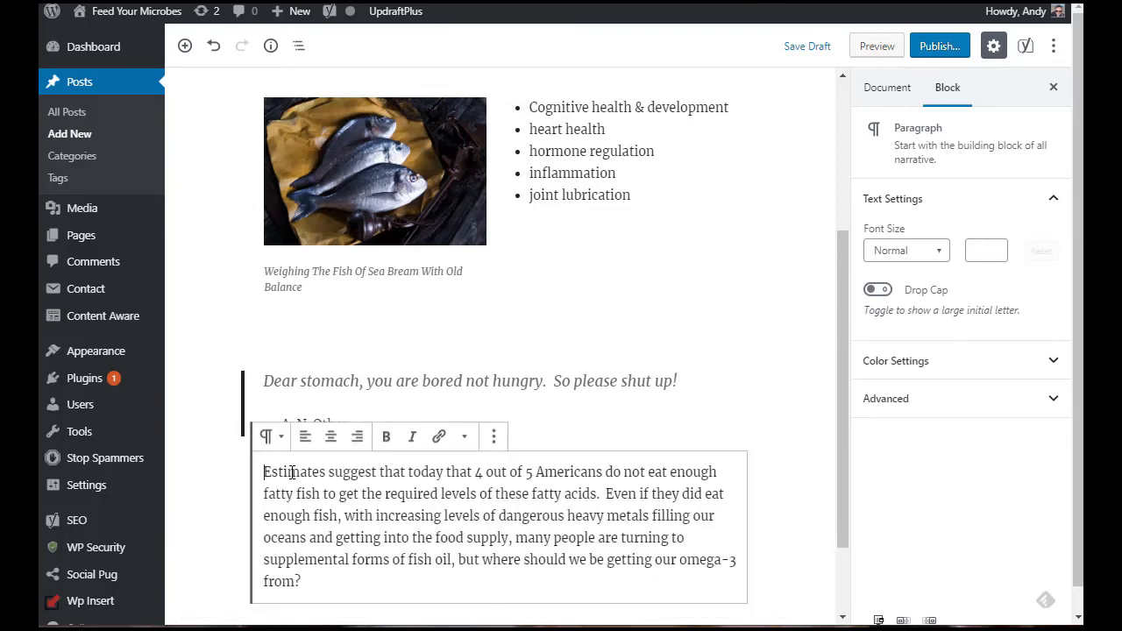
# Step: Add an empty paragraph between the introductory paragraph and the columns block
pyautogui.click(654, 426)
pyautogui.scroll(2, 654, 424)
pyautogui.scroll(-3, 654, 425)
pyautogui.scroll(2, 654, 426)
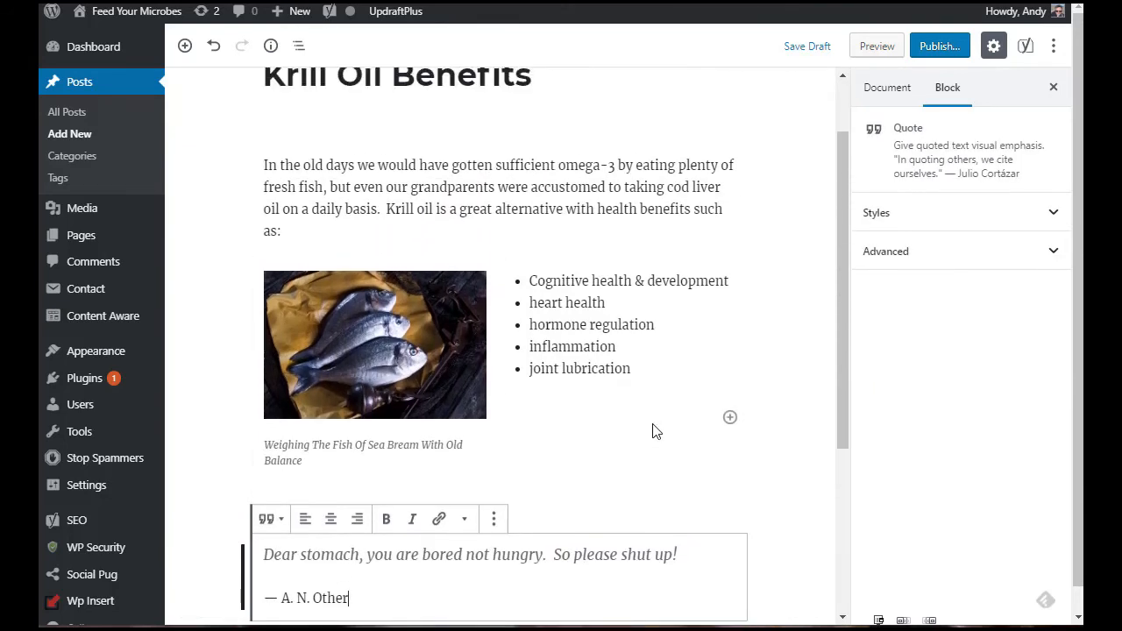
pyautogui.click(338, 228)
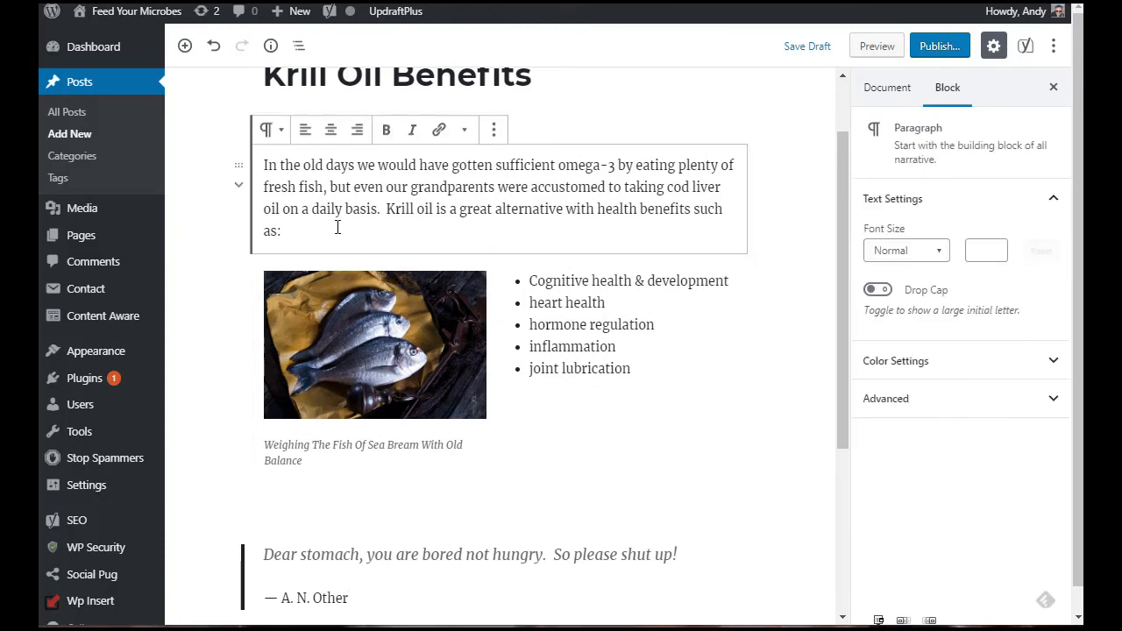
pyautogui.press('Return')
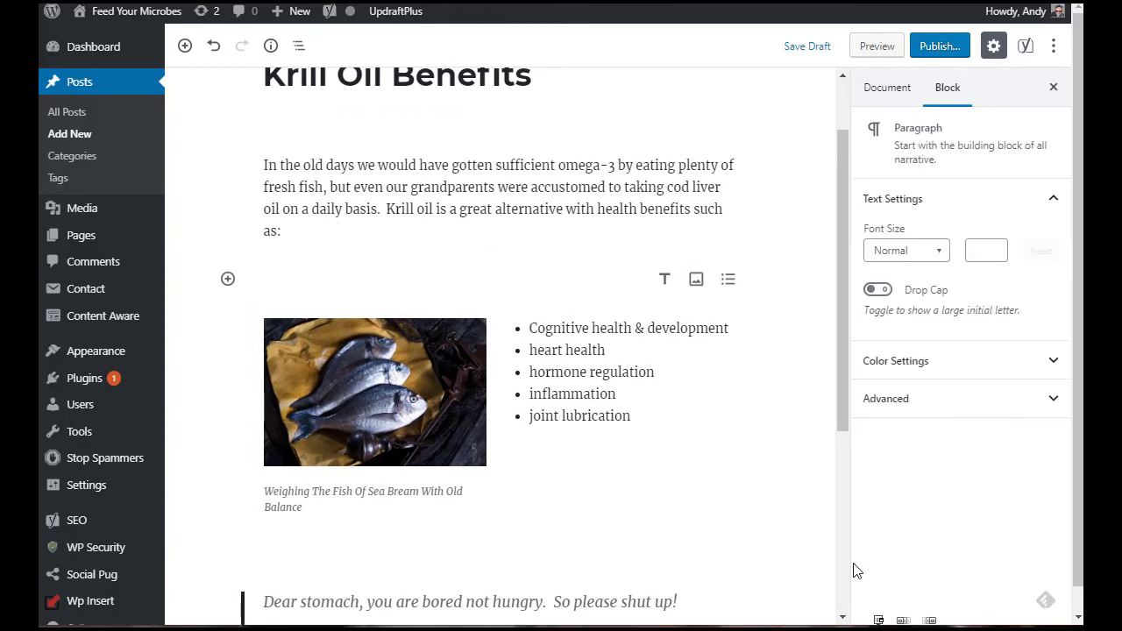
# Step: Start publishing the post to open the pre-publish checks
pyautogui.scroll(-4, 744, 391)
pyautogui.scroll(5, 744, 392)
pyautogui.click(566, 434)
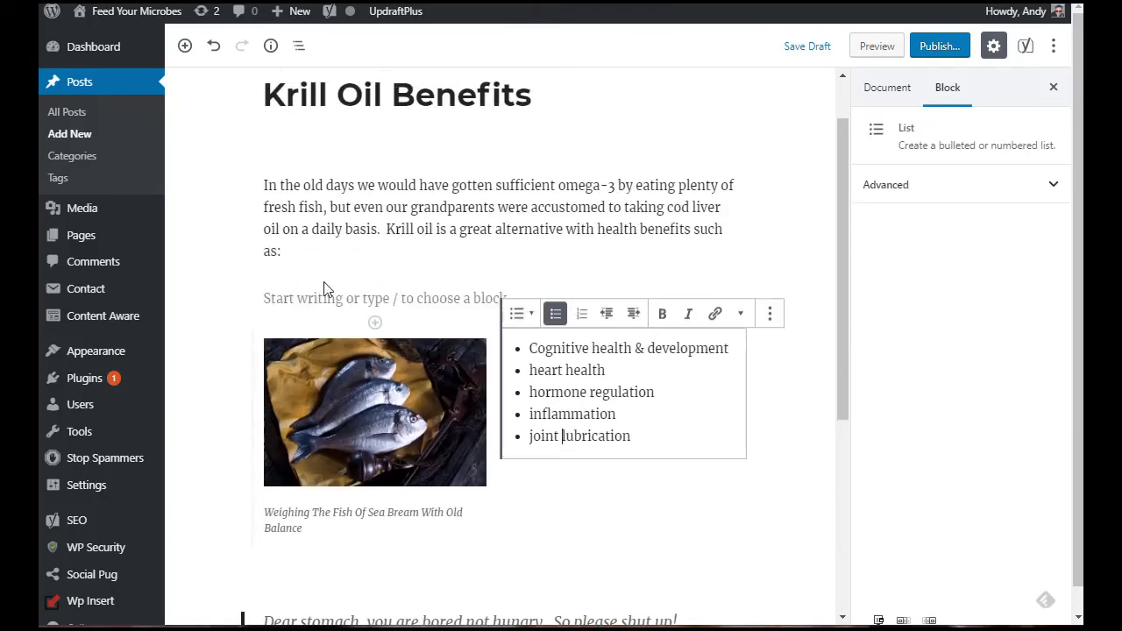
pyautogui.click(321, 299)
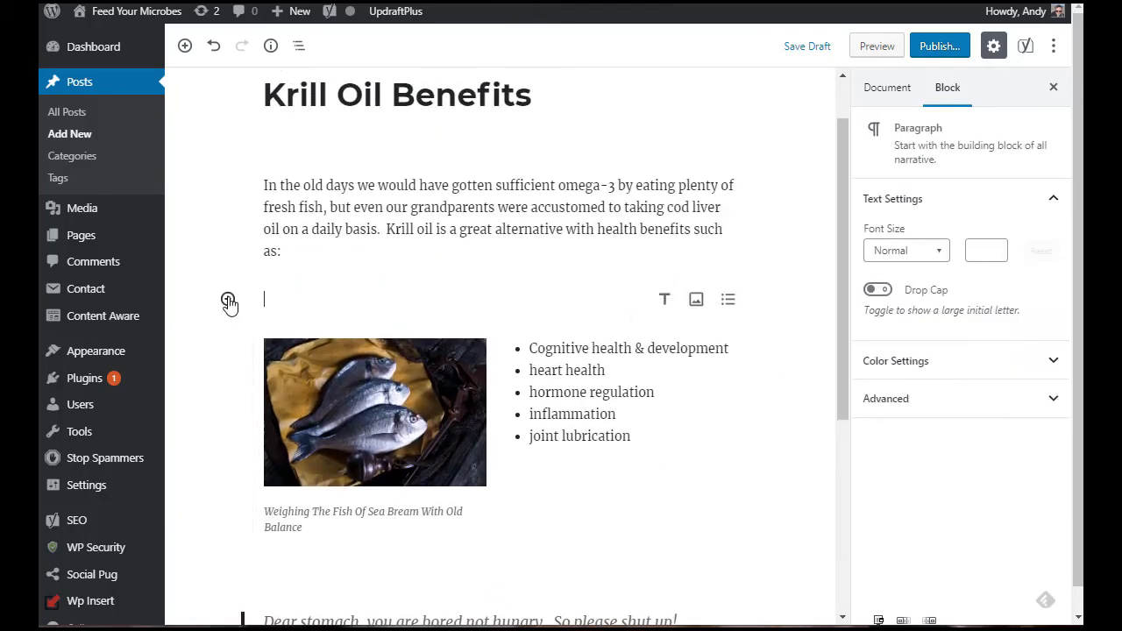
pyautogui.click(940, 45)
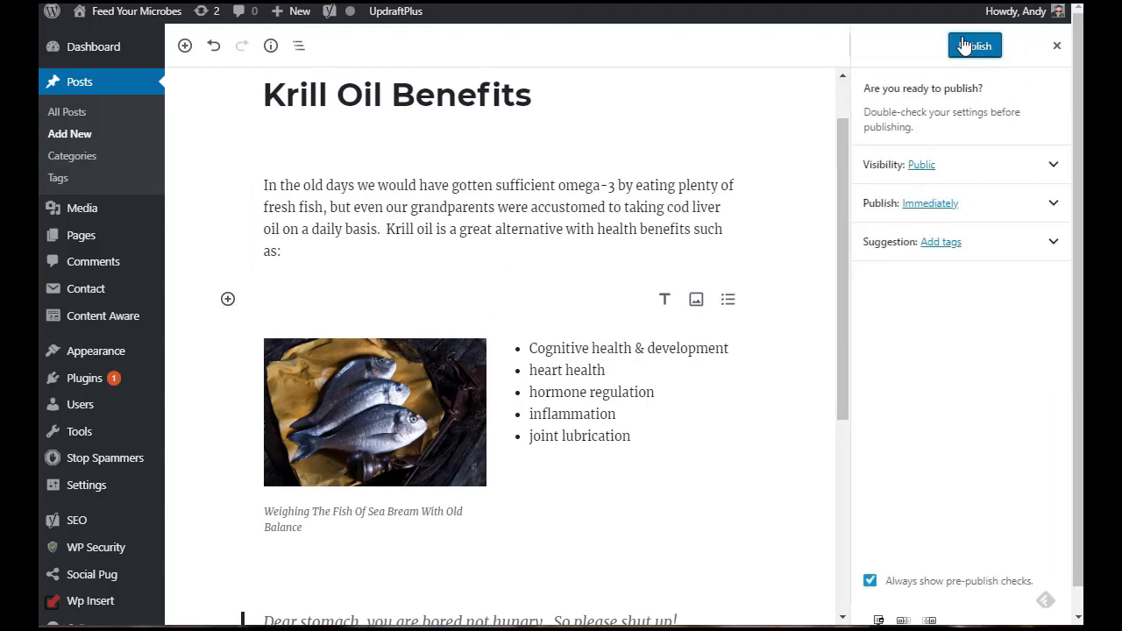
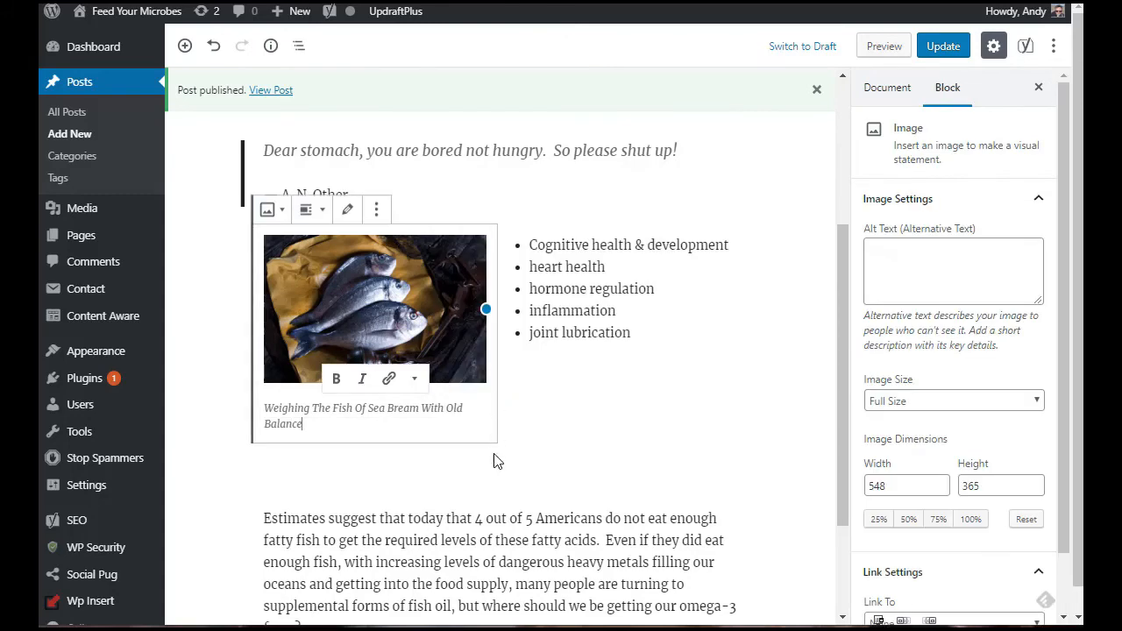
pyautogui.click(449, 473)
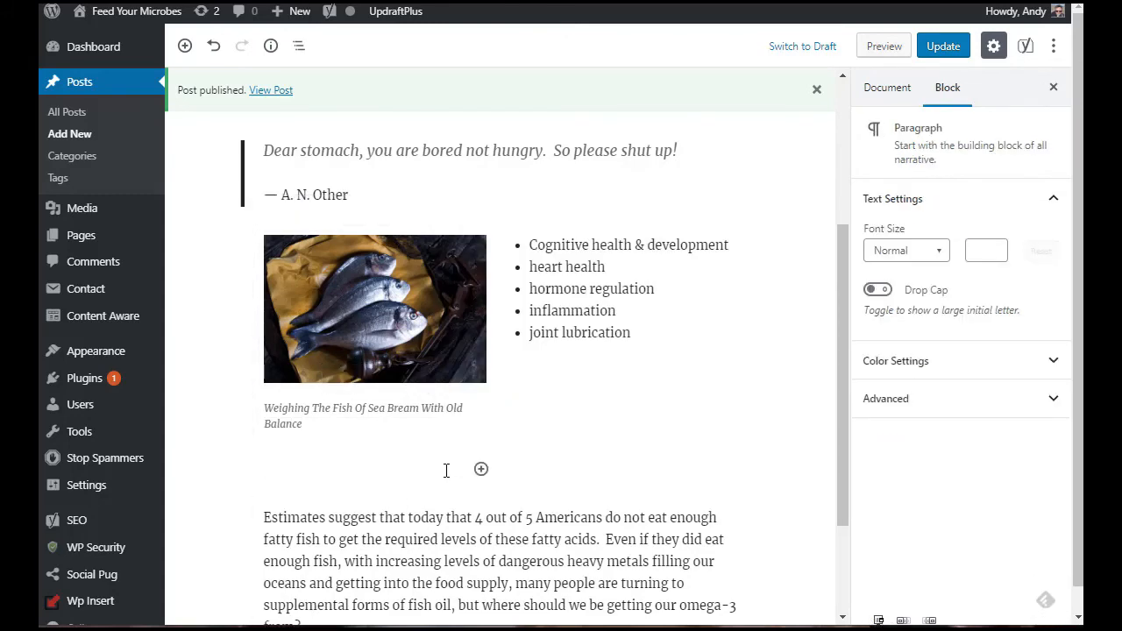
pyautogui.click(458, 431)
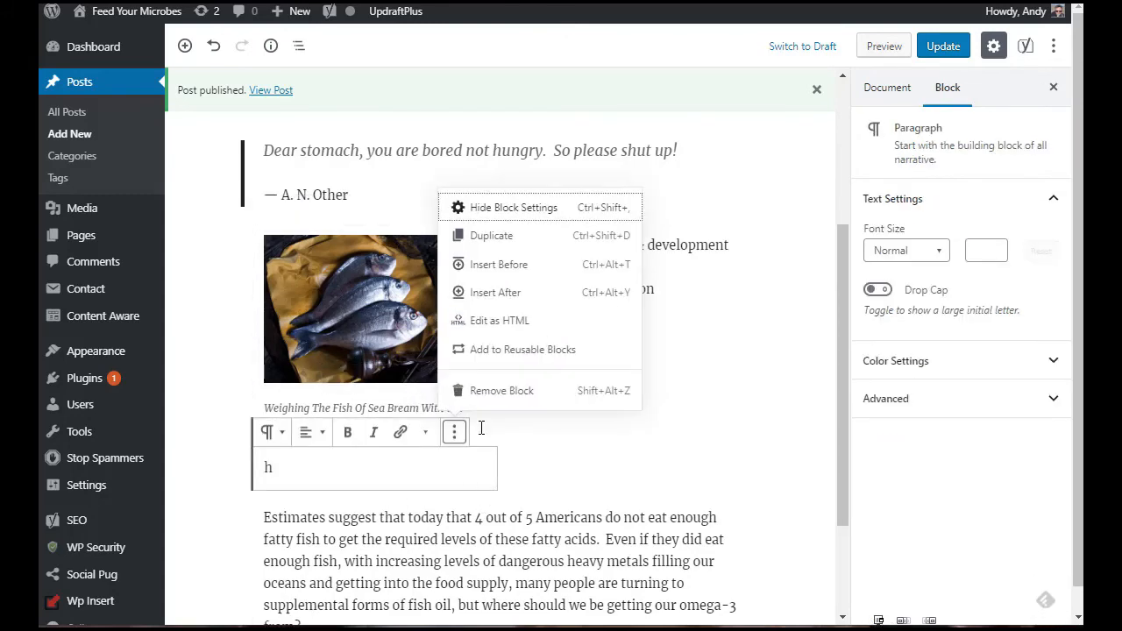
pyautogui.click(441, 532)
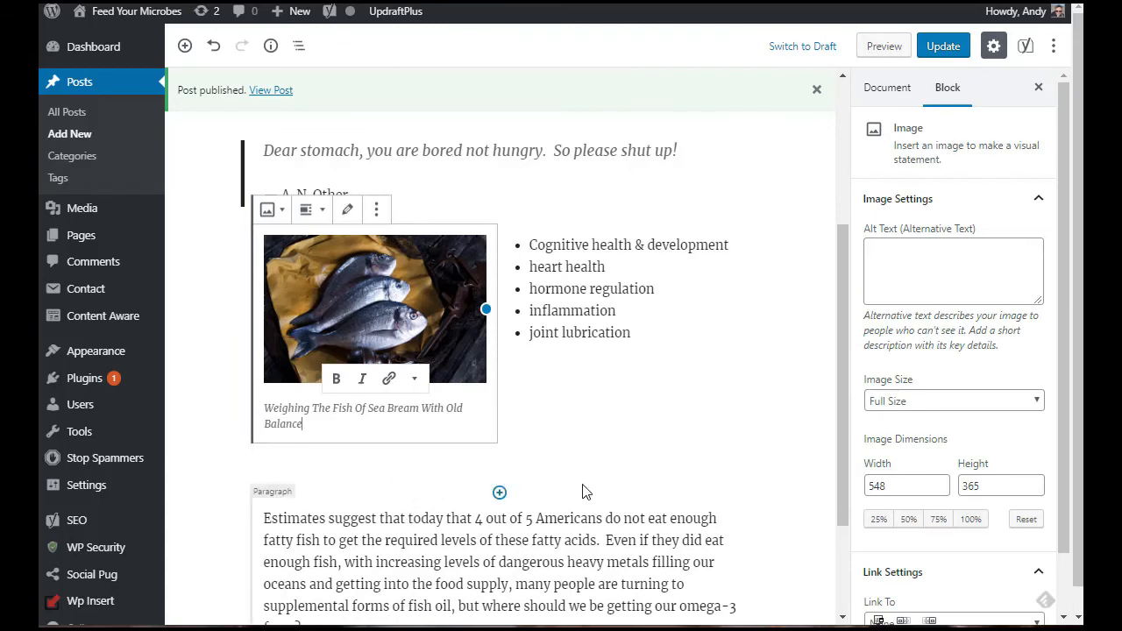
pyautogui.click(685, 360)
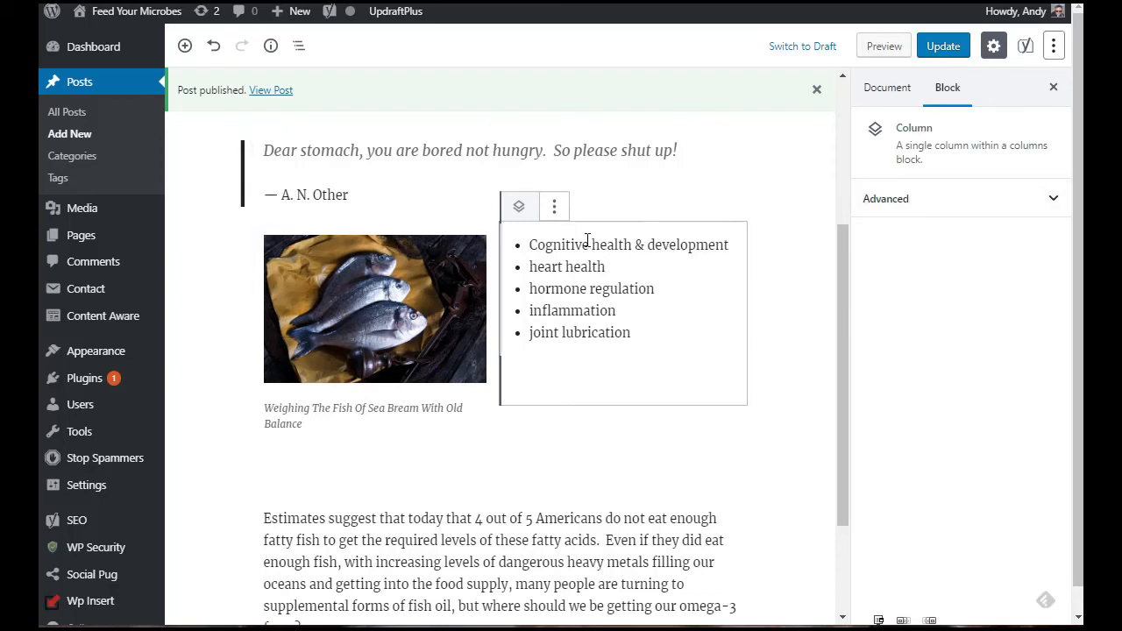
# Step: Update the published post to save the latest layout changes
pyautogui.scroll(1, 776, 248)
pyautogui.scroll(2, 776, 248)
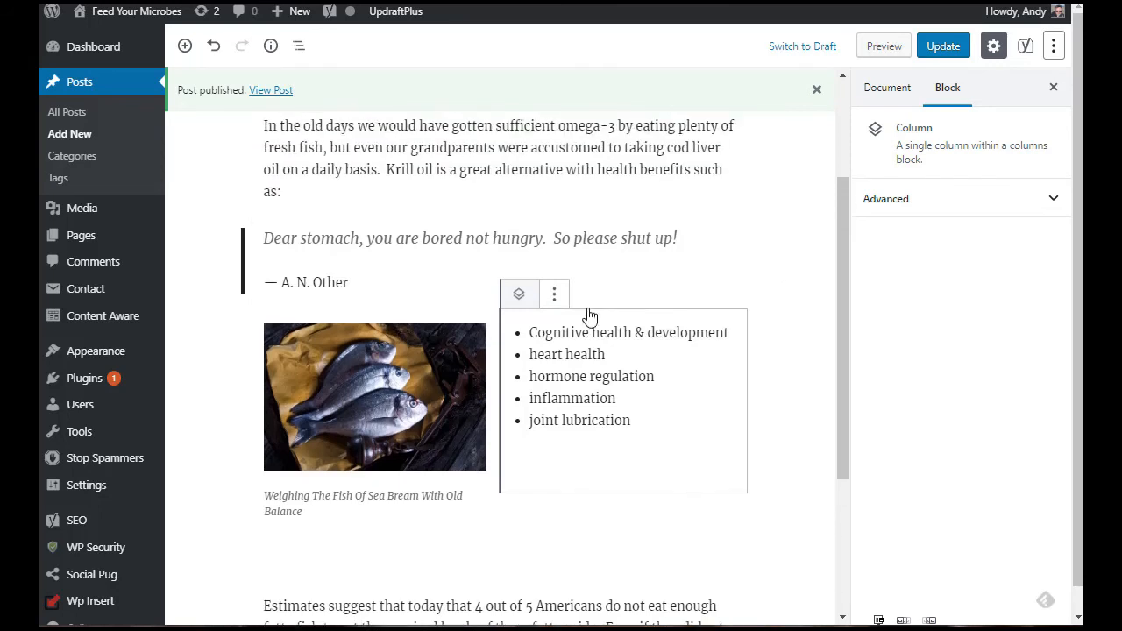
pyautogui.click(944, 46)
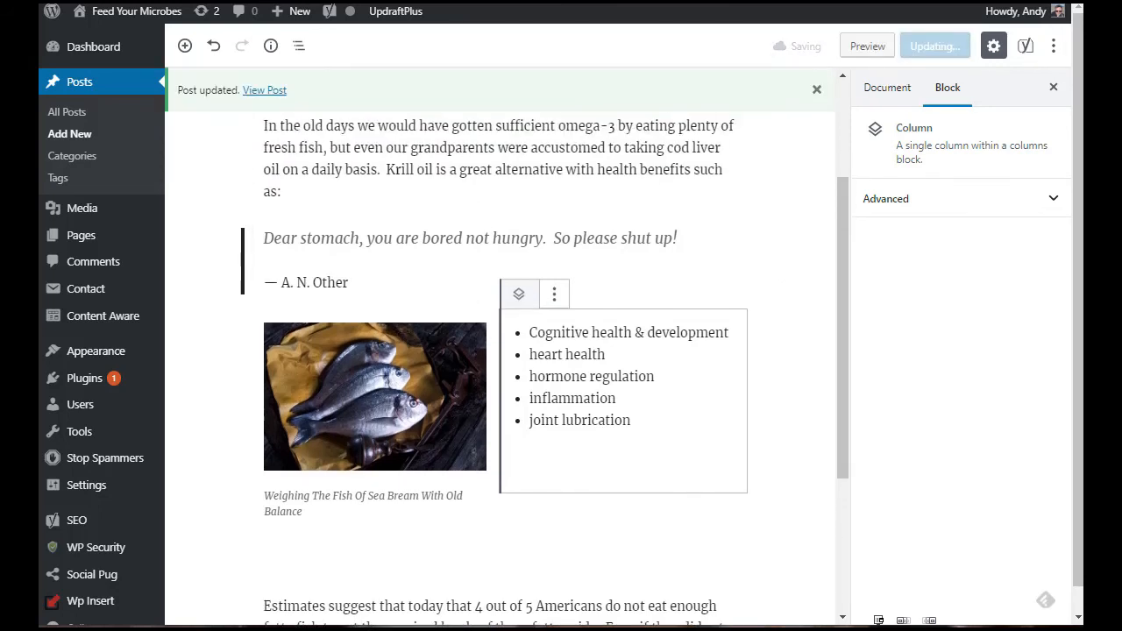
# Step: View the published post on the live site and scroll through its content
pyautogui.rightClick(271, 94)
pyautogui.press('Escape')
pyautogui.click(264, 90)
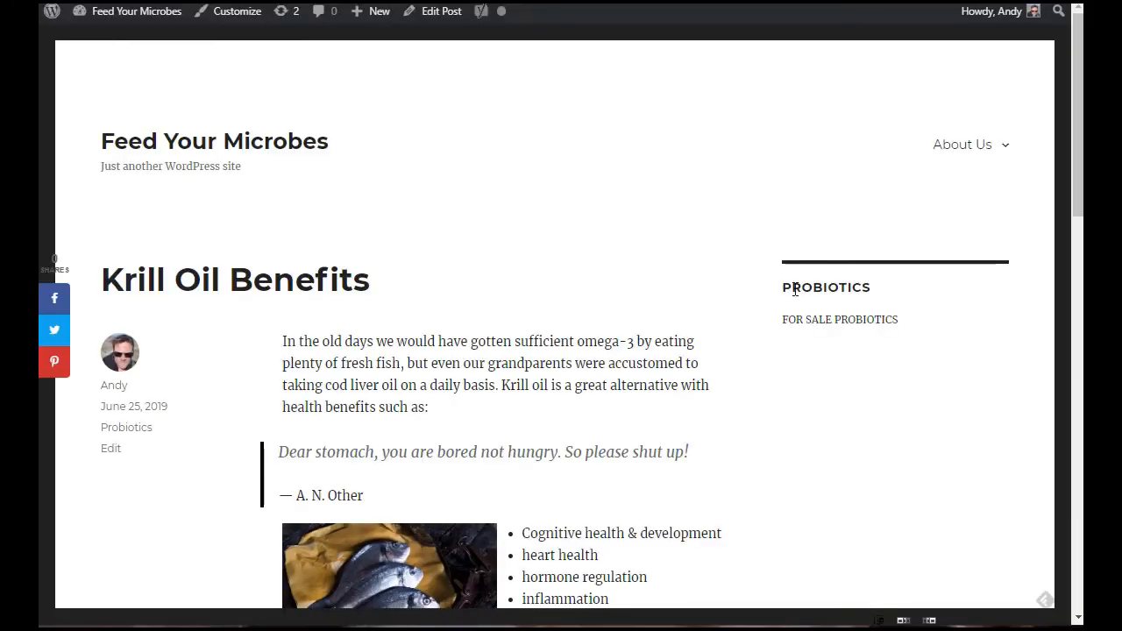
pyautogui.scroll(-6, 763, 308)
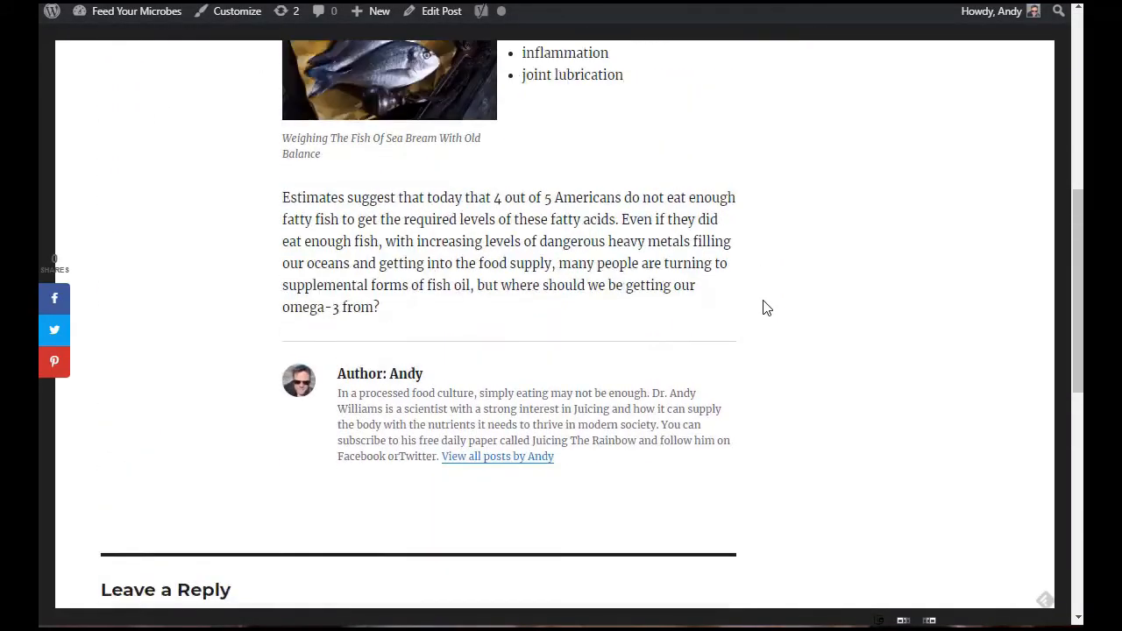
pyautogui.scroll(5, 764, 308)
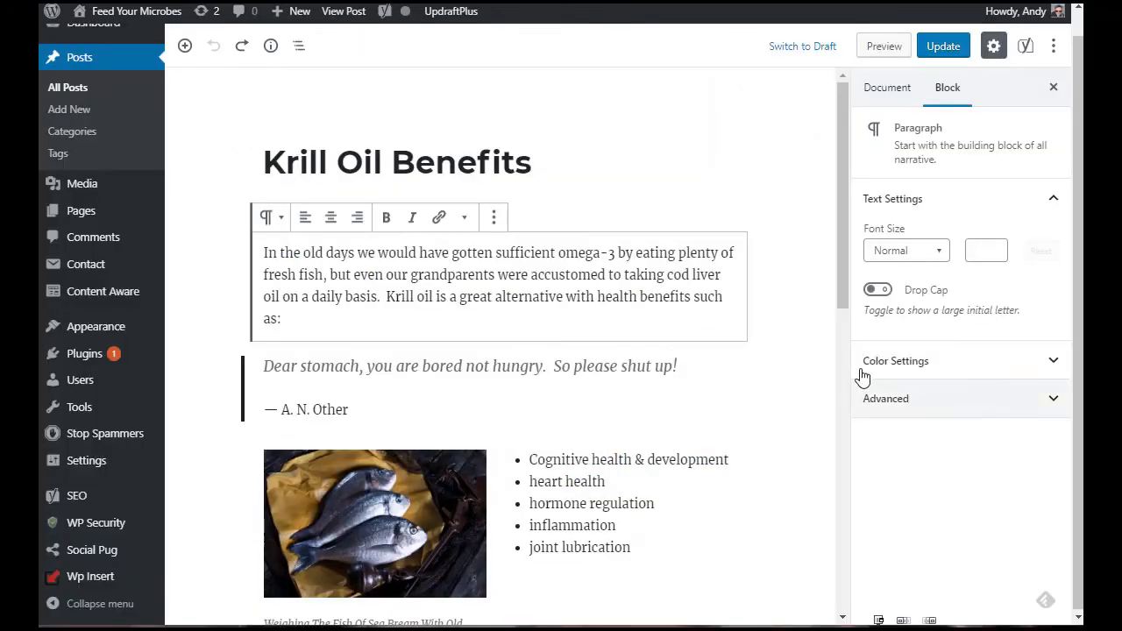
# Step: Select the image, columns, single column and list blocks in turn to examine the nested block structure
pyautogui.scroll(-1, 487, 316)
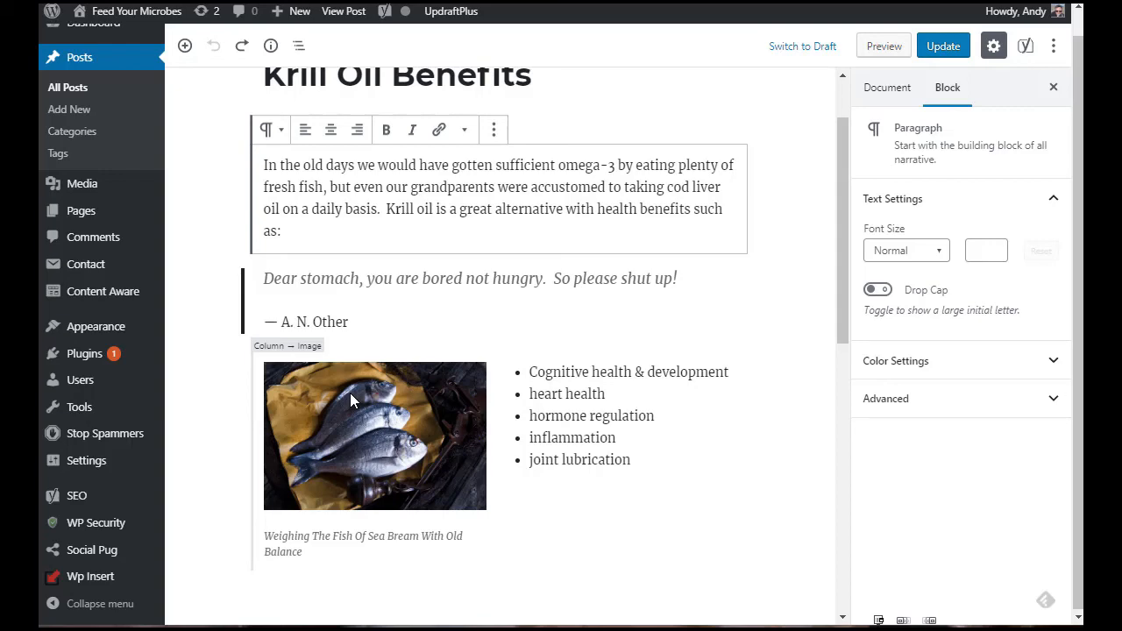
pyautogui.scroll(-2, 346, 368)
pyautogui.click(358, 257)
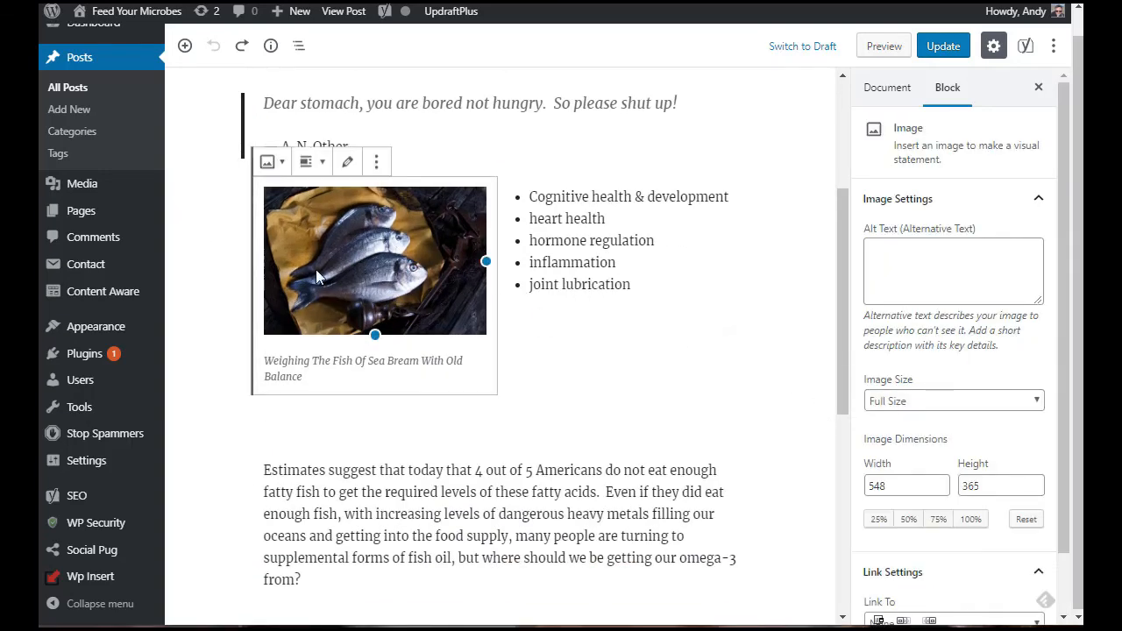
pyautogui.moveTo(232, 228)
pyautogui.moveTo(238, 198)
pyautogui.mouseDown()
pyautogui.moveTo(259, 215)
pyautogui.moveTo(646, 295)
pyautogui.moveTo(351, 205)
pyautogui.moveTo(240, 201)
pyautogui.mouseUp()
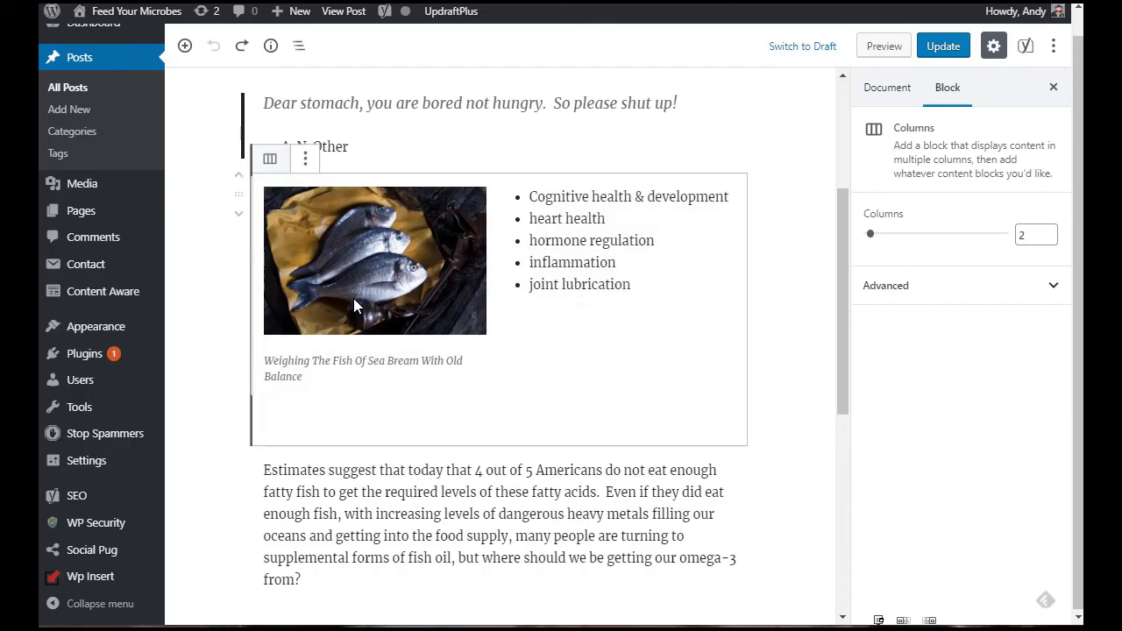
pyautogui.click(380, 414)
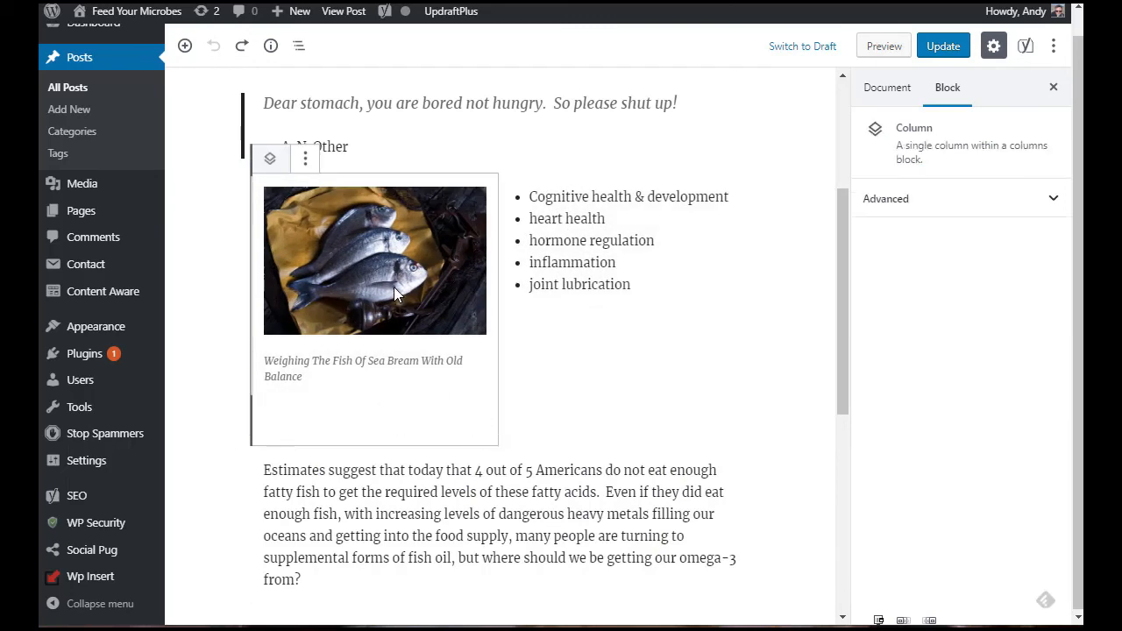
pyautogui.click(494, 365)
pyautogui.click(376, 370)
pyautogui.click(612, 289)
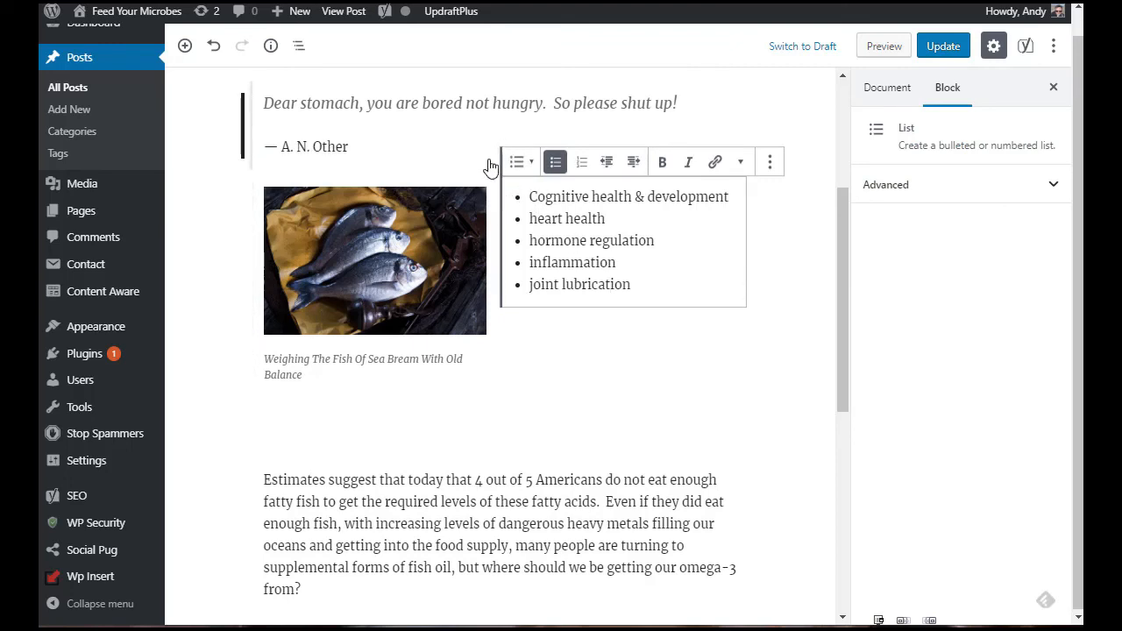
pyautogui.click(771, 306)
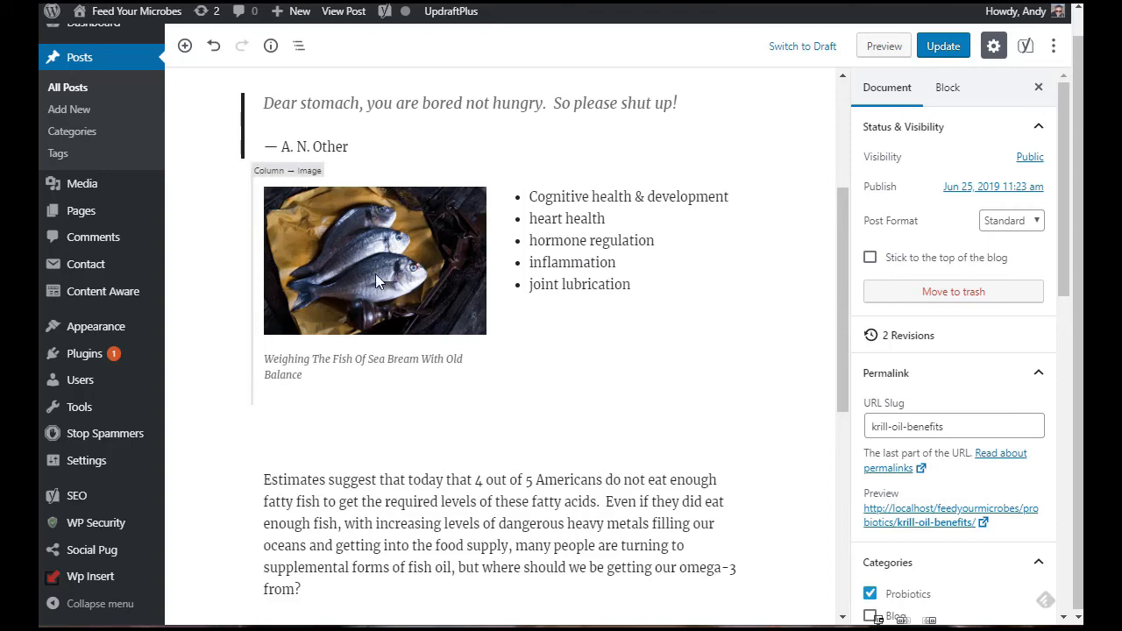
pyautogui.scroll(-4, 561, 243)
pyautogui.scroll(2, 613, 241)
pyautogui.scroll(3, 613, 240)
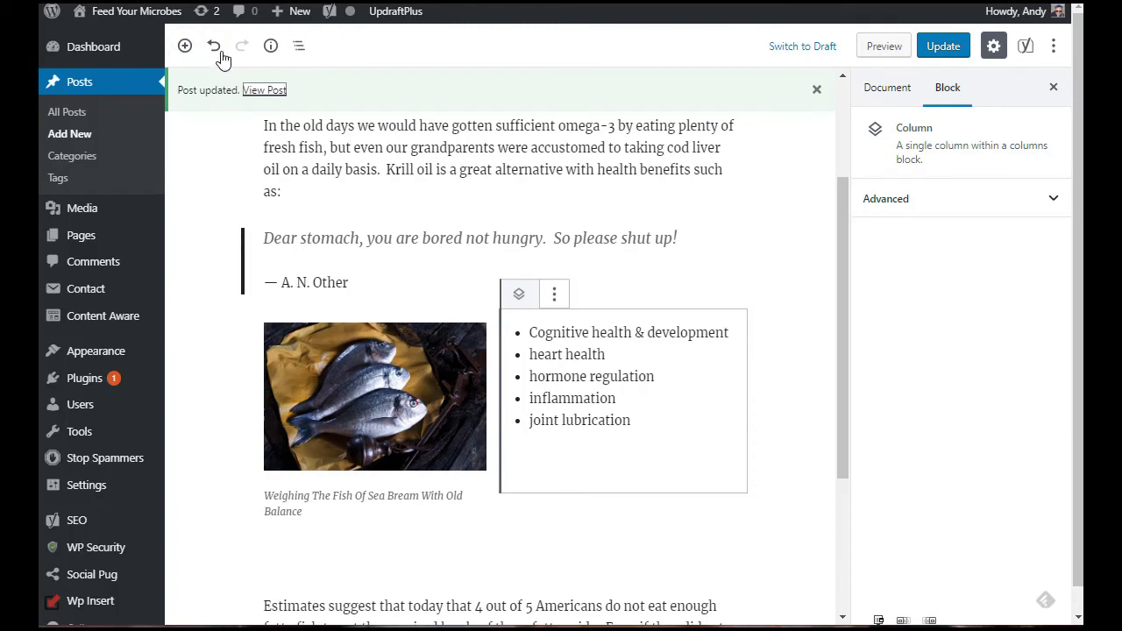
# Step: Check the content structure summary, then select the image through block navigation and review its settings
pyautogui.click(271, 48)
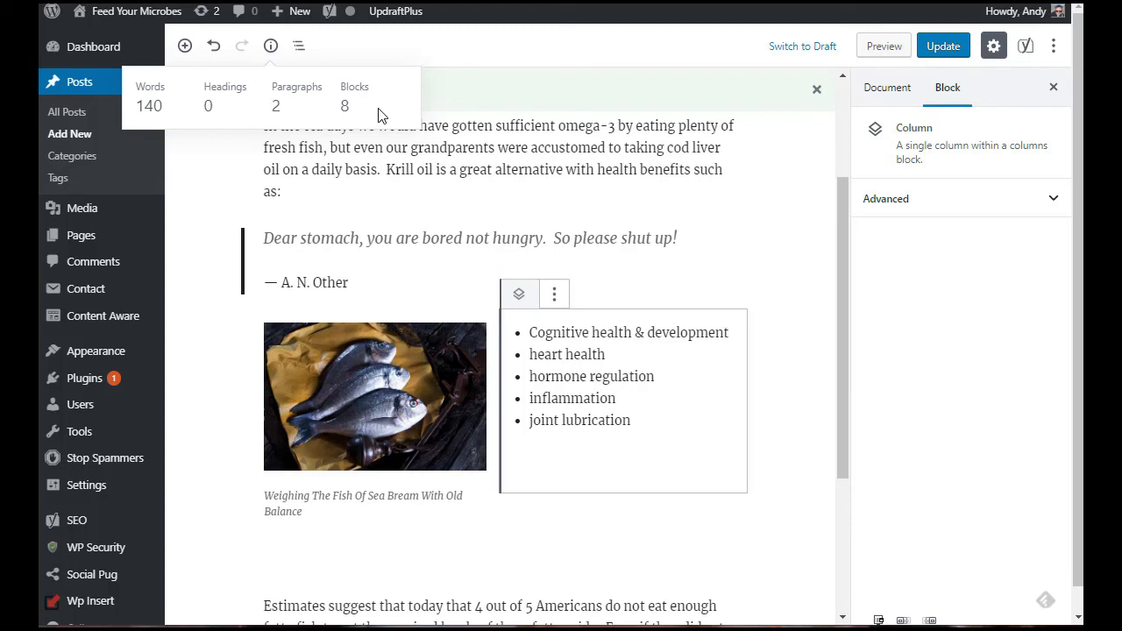
pyautogui.click(298, 45)
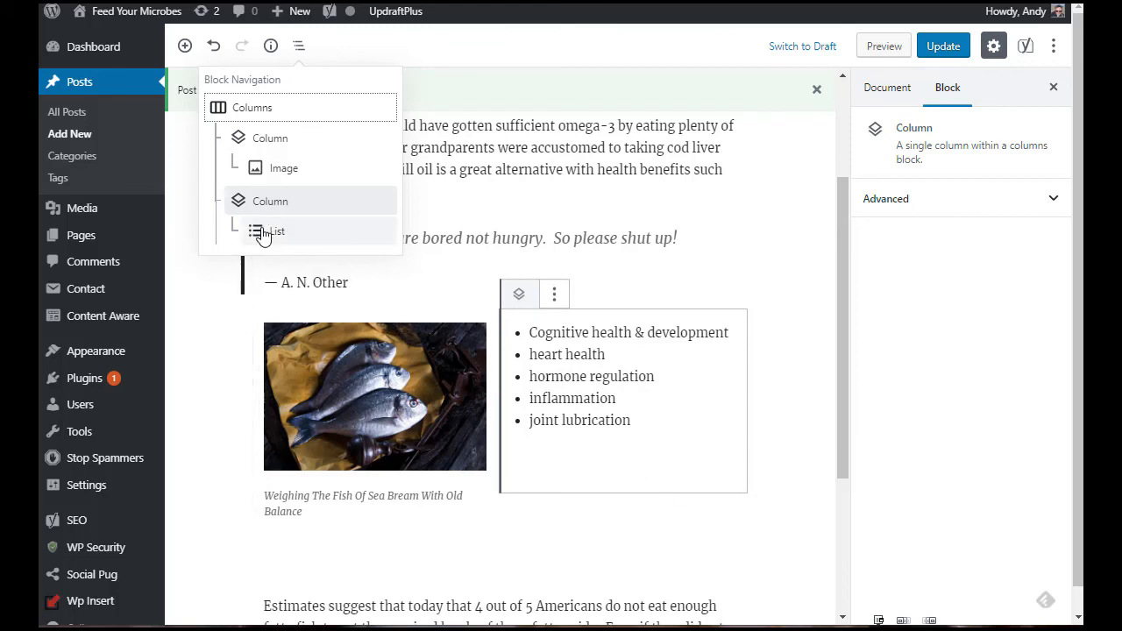
pyautogui.click(290, 168)
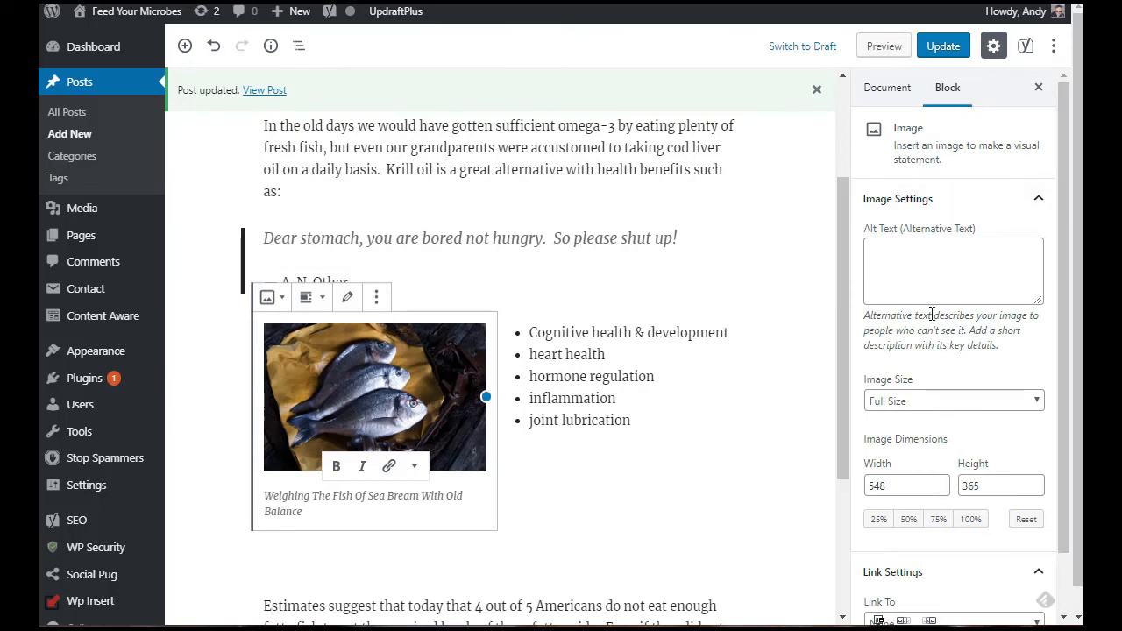
pyautogui.click(921, 289)
pyautogui.moveTo(1064, 167); pyautogui.dragTo(1065, 272)
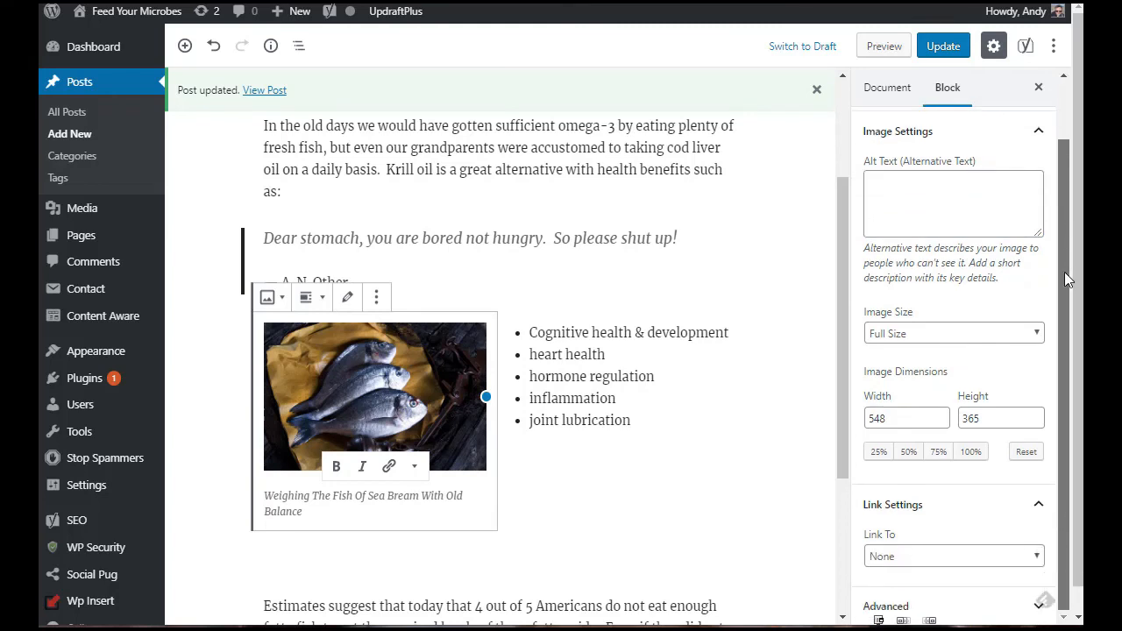
pyautogui.scroll(1, 1059, 375)
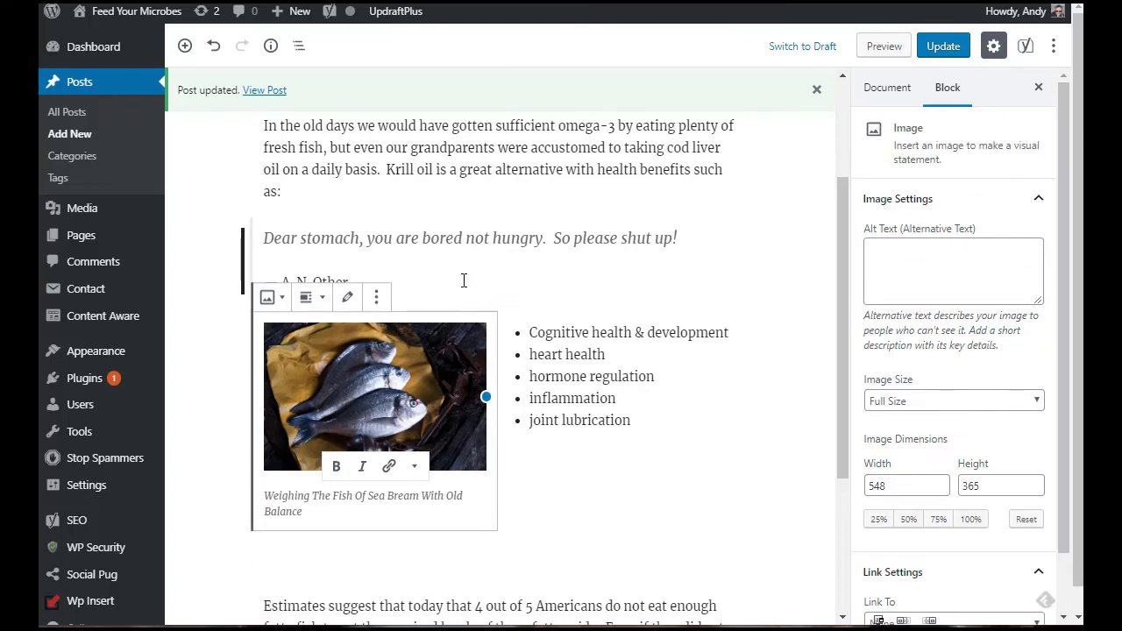
# Step: Switch to the code editor to review the post's block markup, then return to the visual editor
pyautogui.click(1054, 49)
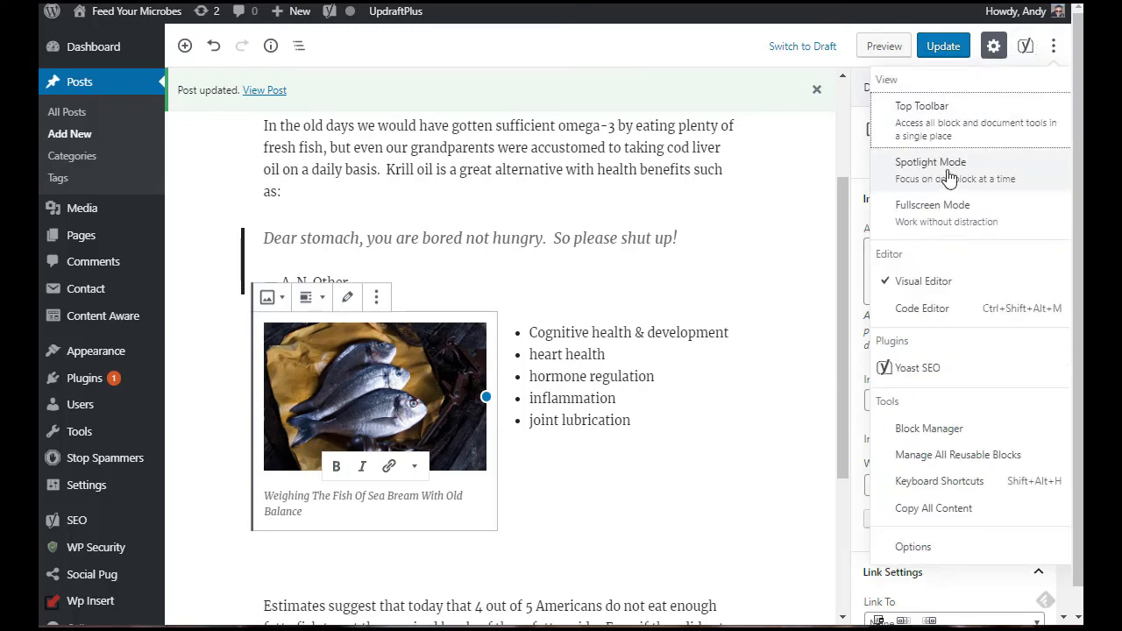
pyautogui.click(928, 311)
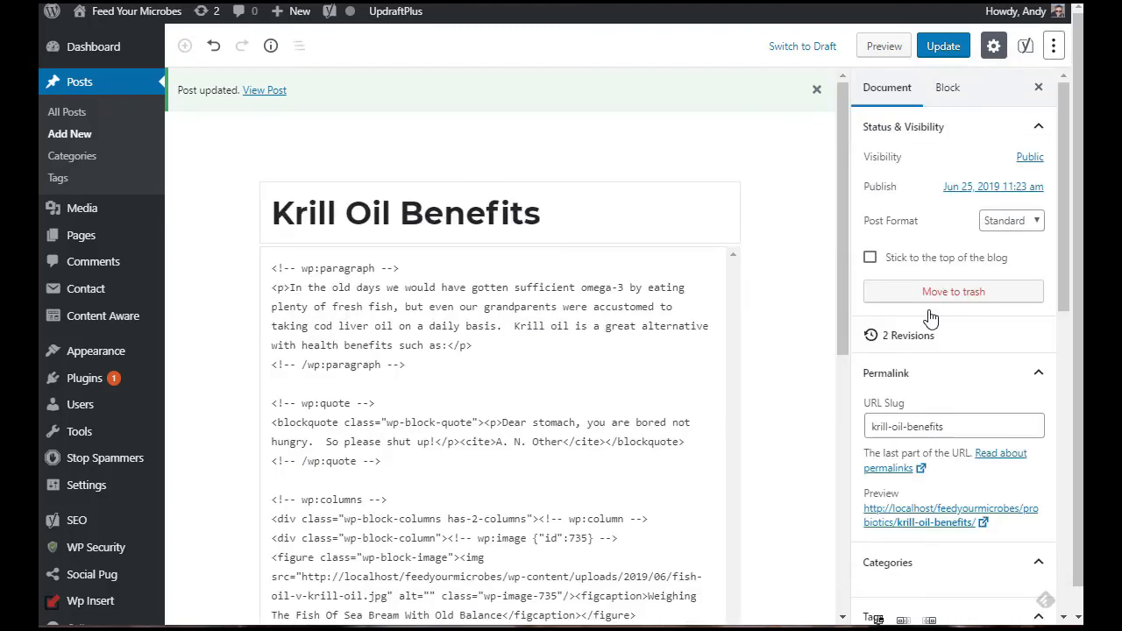
pyautogui.moveTo(839, 97); pyautogui.dragTo(857, 456)
pyautogui.scroll(5, 438, 289)
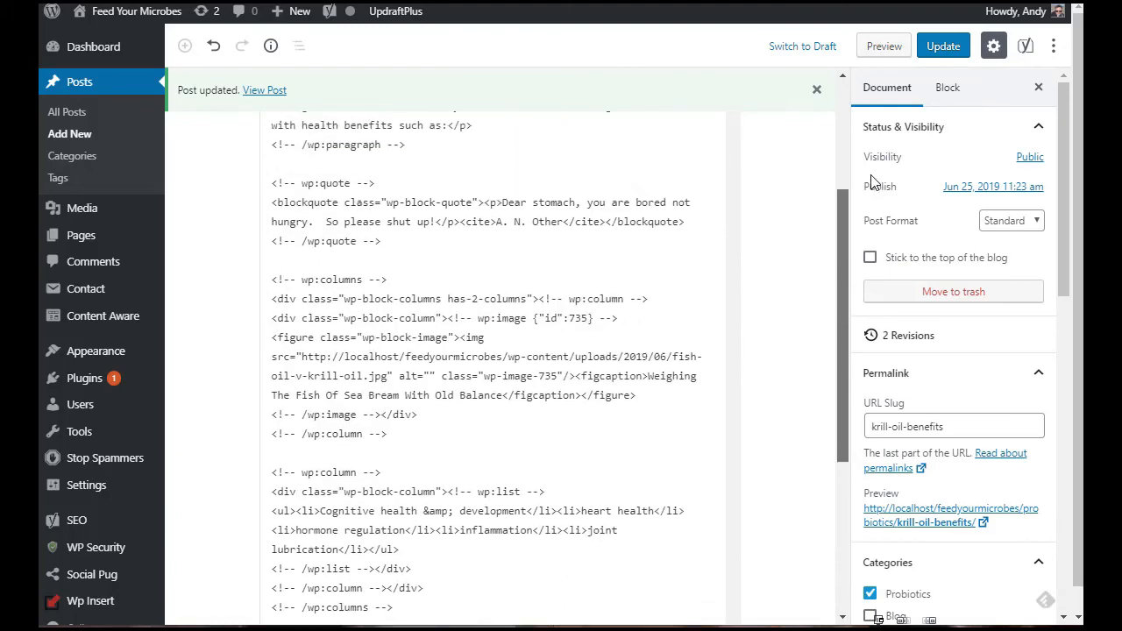
pyautogui.click(1057, 49)
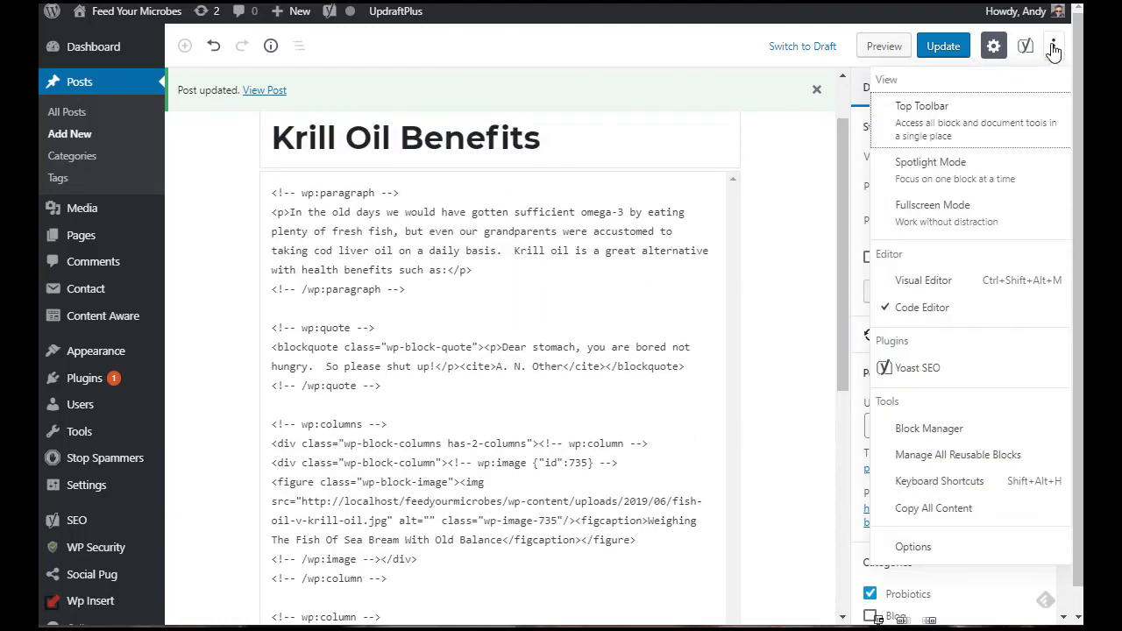
pyautogui.click(913, 281)
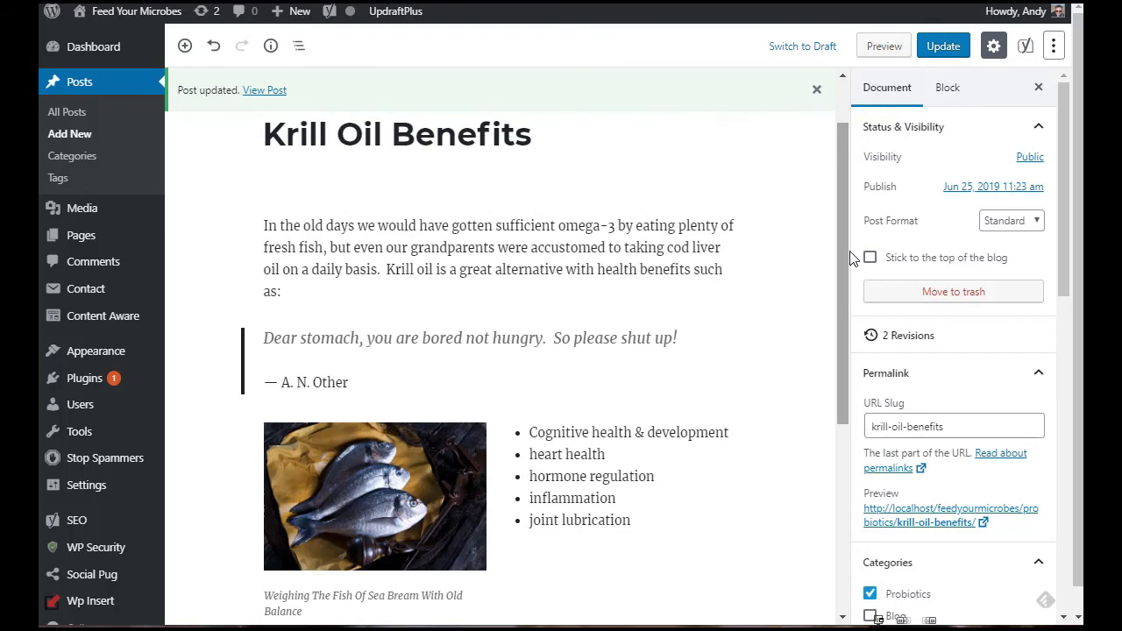
# Step: Open the editor options and enable Tips and the Custom Fields panel
pyautogui.click(1053, 46)
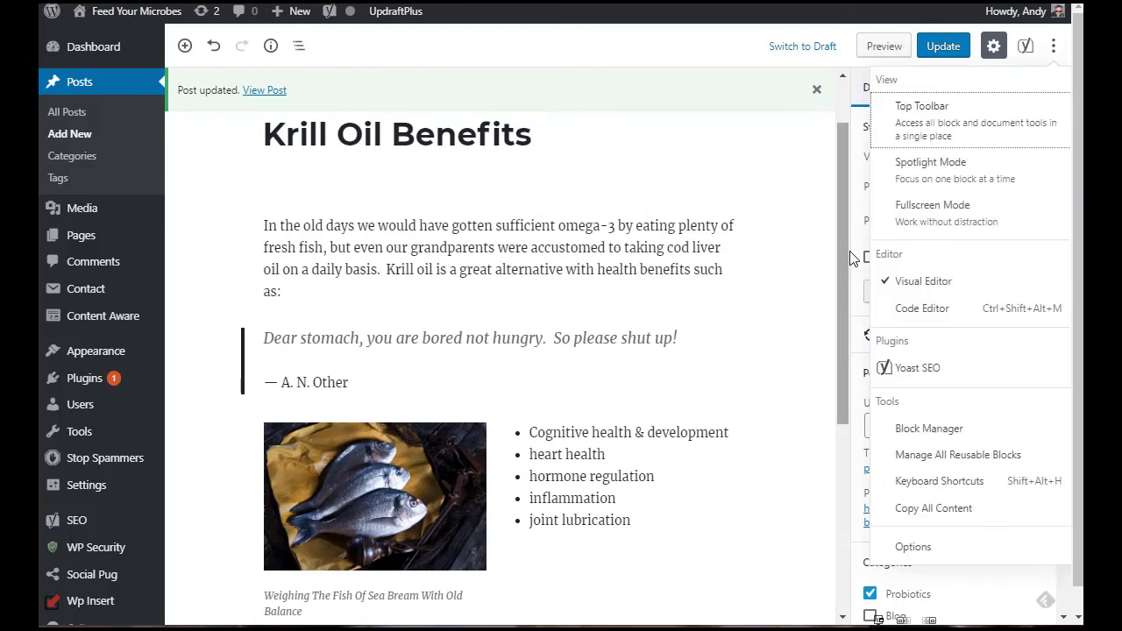
pyautogui.click(929, 564)
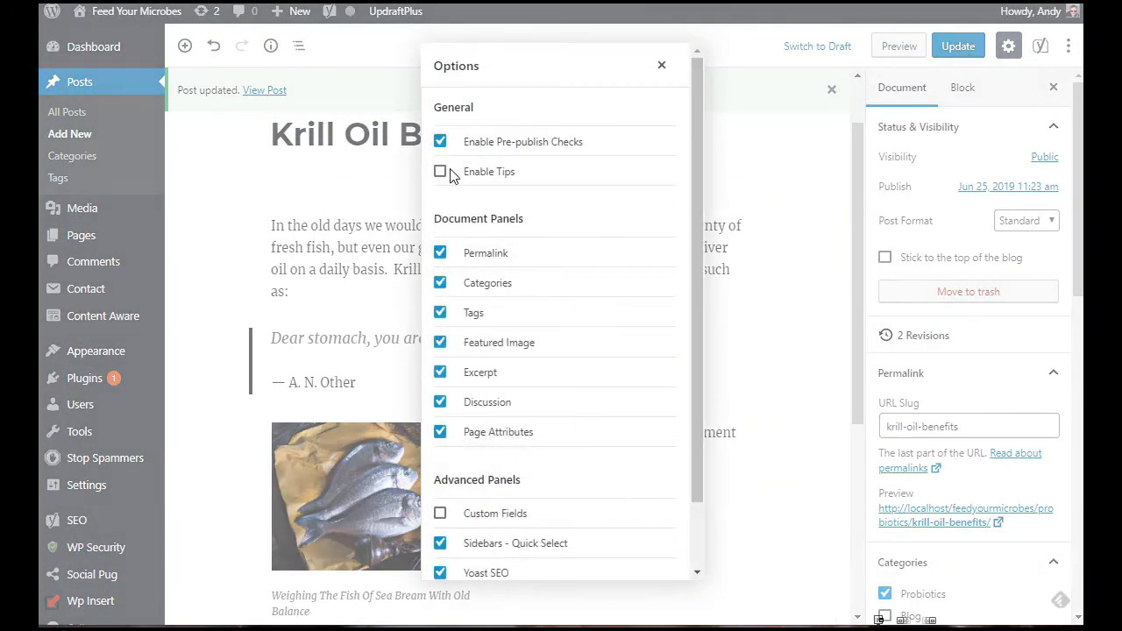
pyautogui.click(440, 172)
pyautogui.scroll(-1, 696, 142)
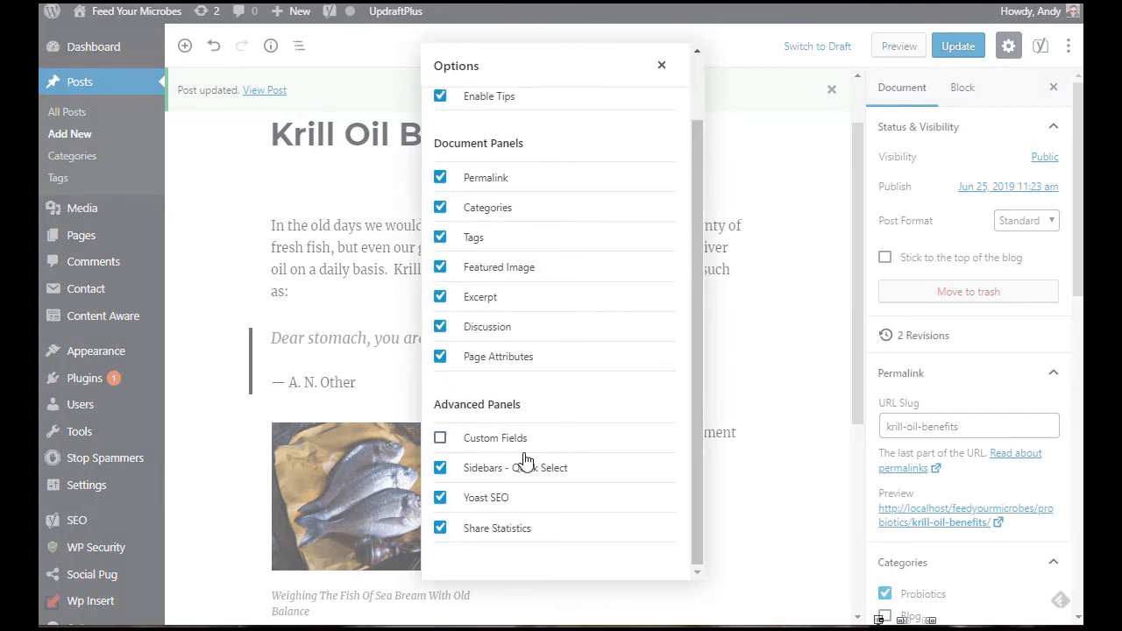
pyautogui.click(440, 438)
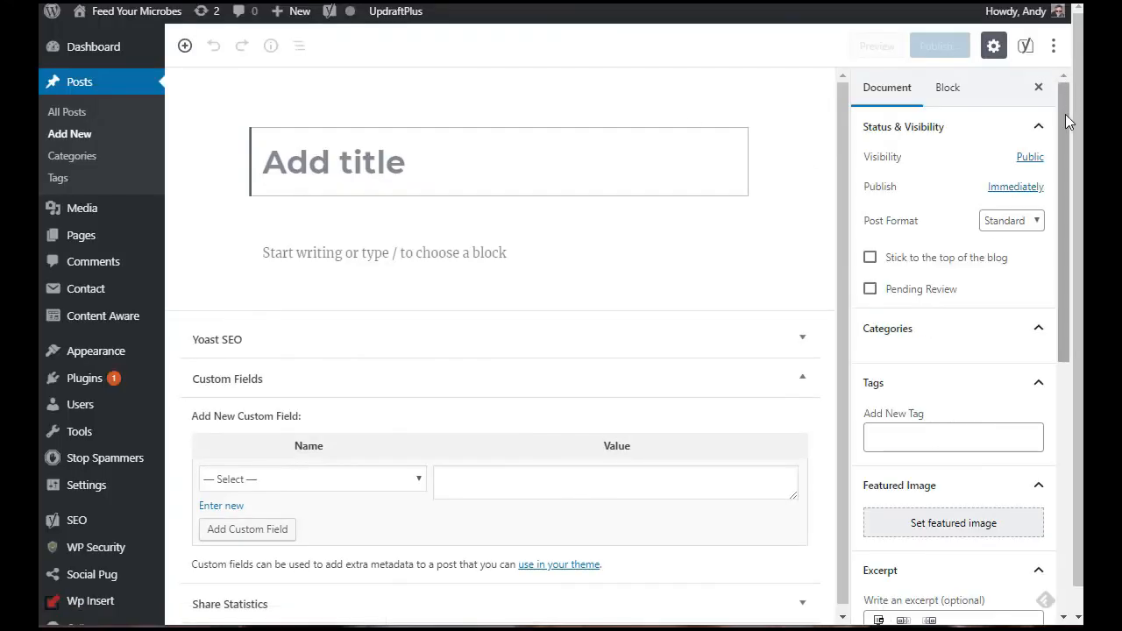
# Step: Review the document sidebar and the Custom Fields panel of the new post
pyautogui.moveTo(1064, 113); pyautogui.dragTo(1065, 435)
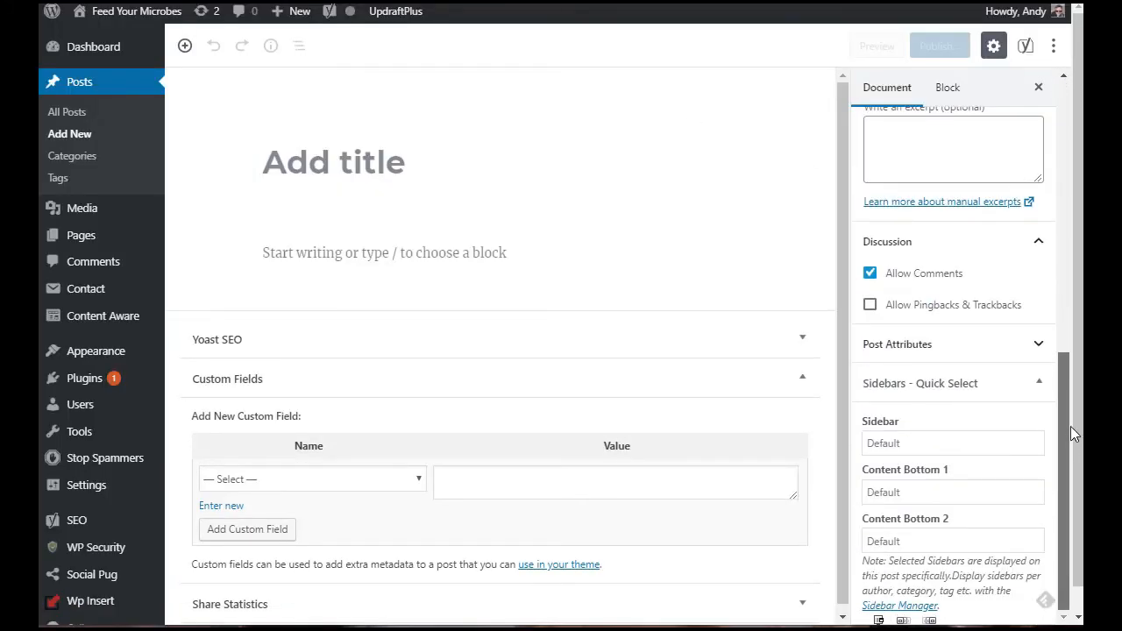
pyautogui.click(803, 377)
pyautogui.click(734, 562)
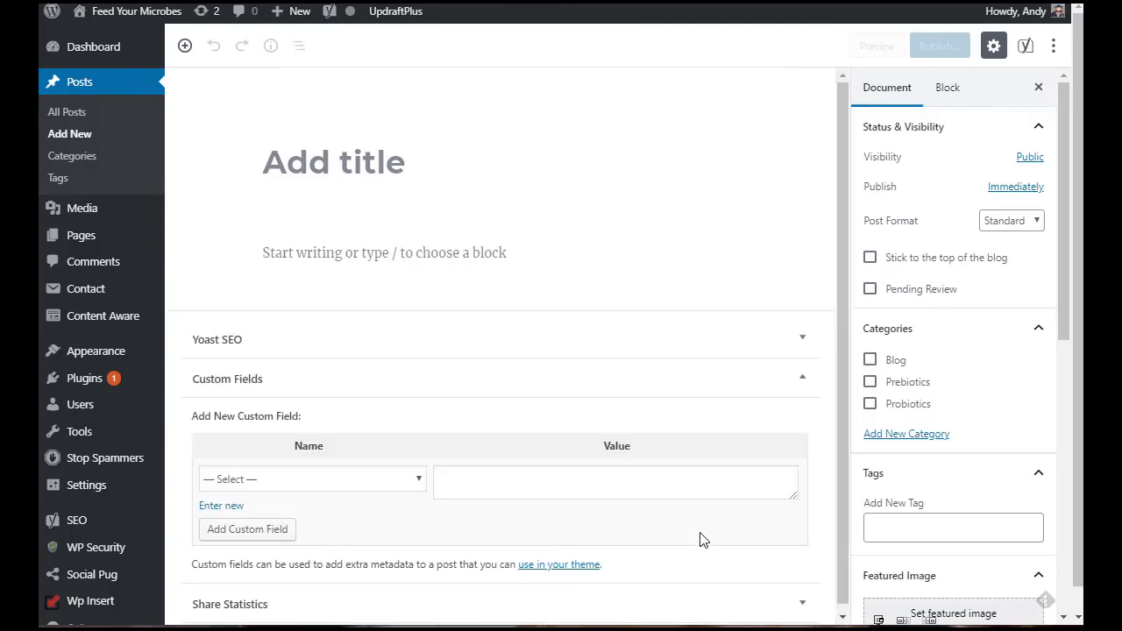
# Step: Open the Block Manager and browse the list of available block types
pyautogui.click(1056, 47)
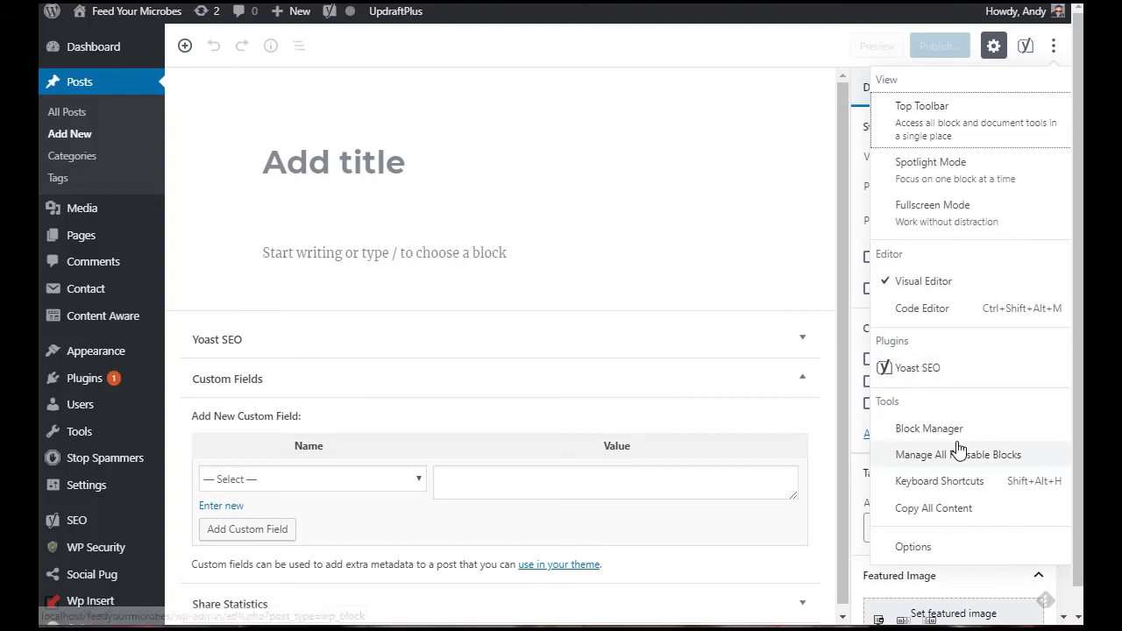
pyautogui.click(931, 428)
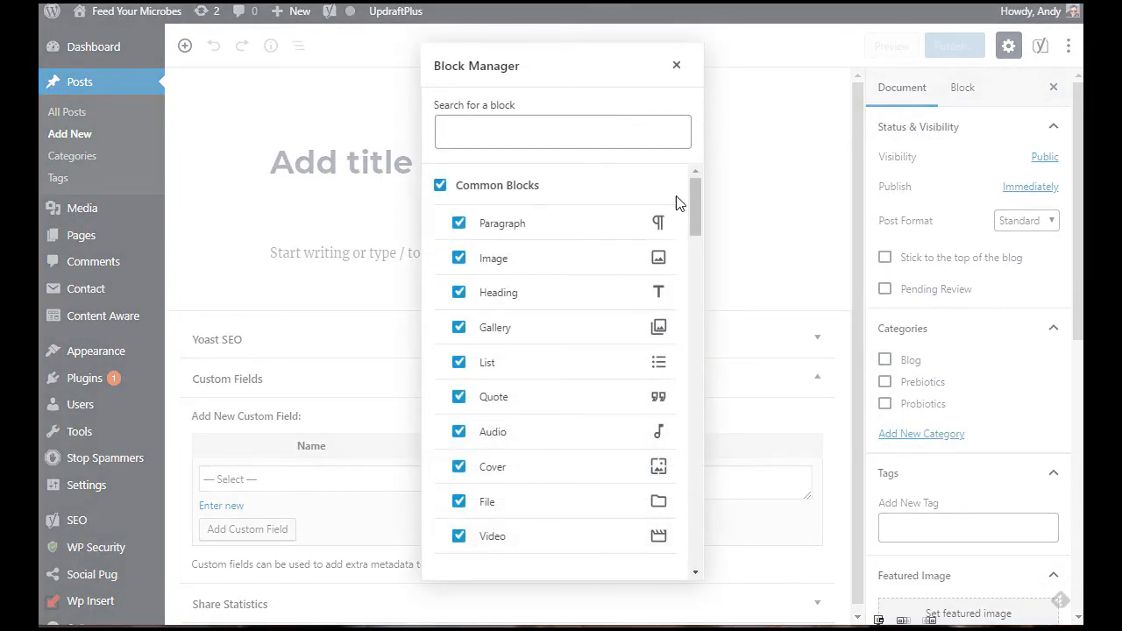
pyautogui.moveTo(694, 209); pyautogui.dragTo(681, 182)
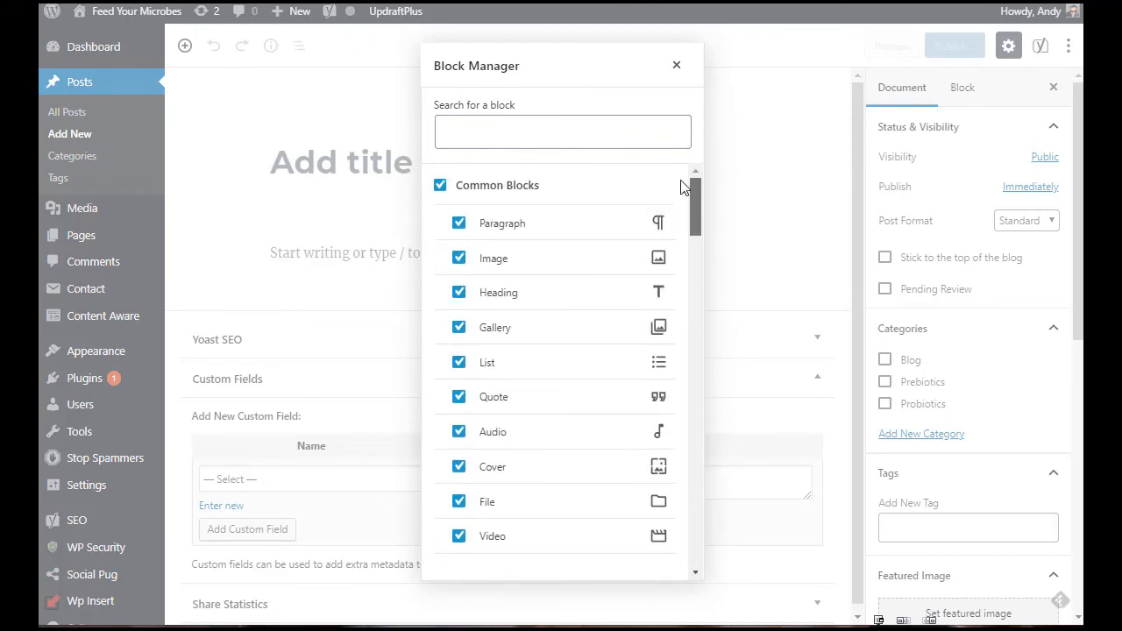
pyautogui.click(676, 65)
# Step: Open the block inserter and scroll through the Most Used blocks
pyautogui.click(184, 46)
pyautogui.moveTo(474, 196)
pyautogui.mouseDown()
pyautogui.moveTo(479, 319)
pyautogui.moveTo(483, 180)
pyautogui.mouseUp()
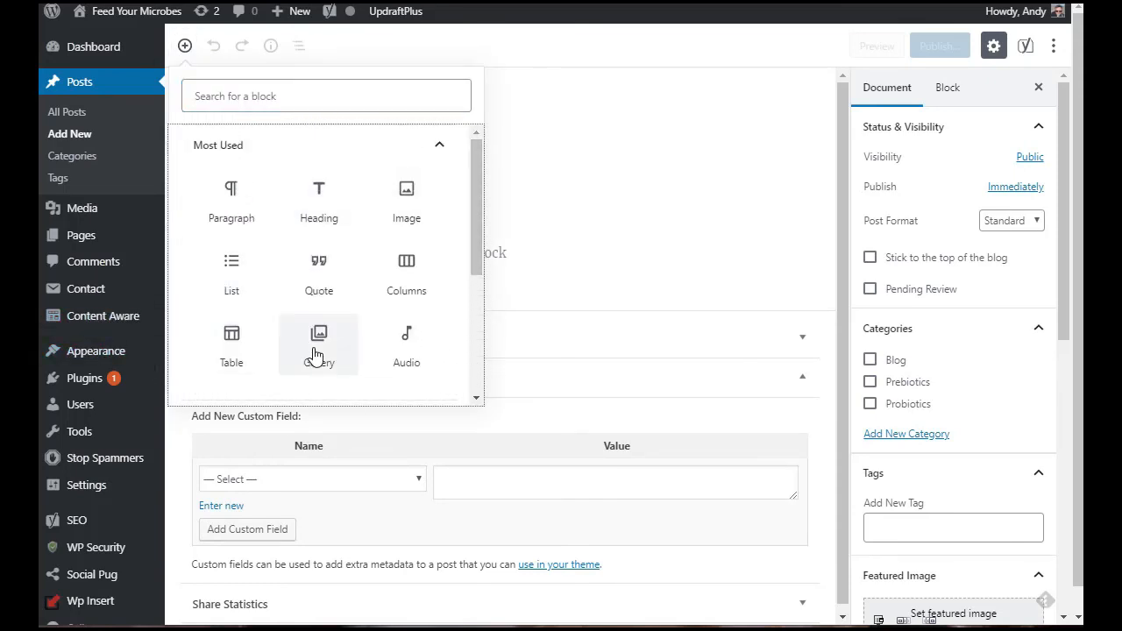
# Step: Disable the Audio block in the Block Manager and close it
pyautogui.click(1054, 45)
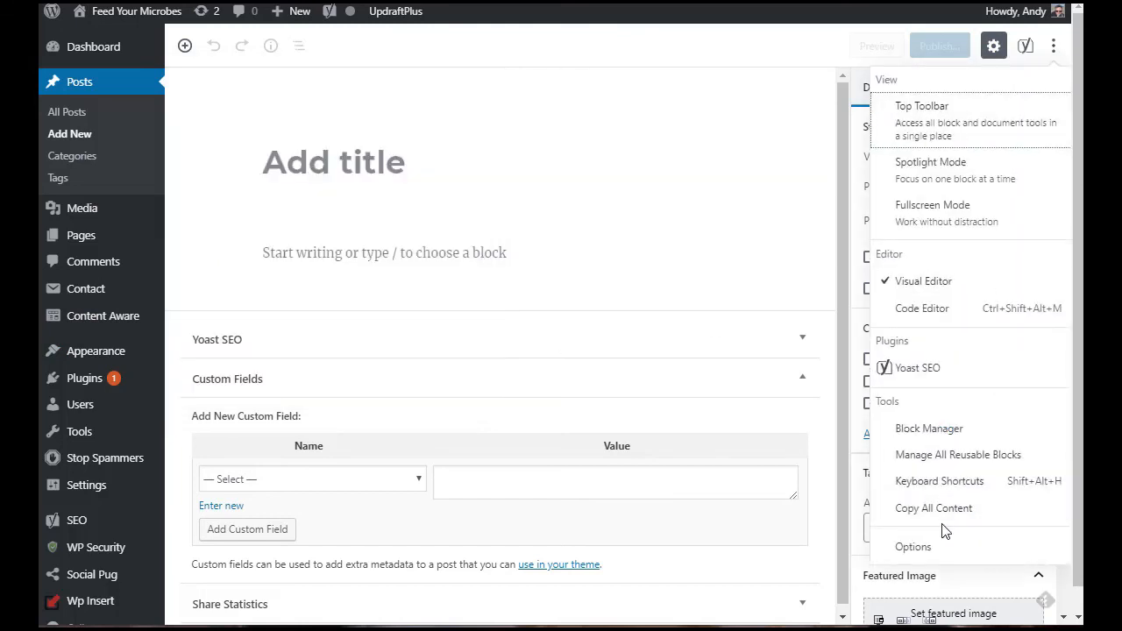
pyautogui.click(936, 430)
pyautogui.click(459, 433)
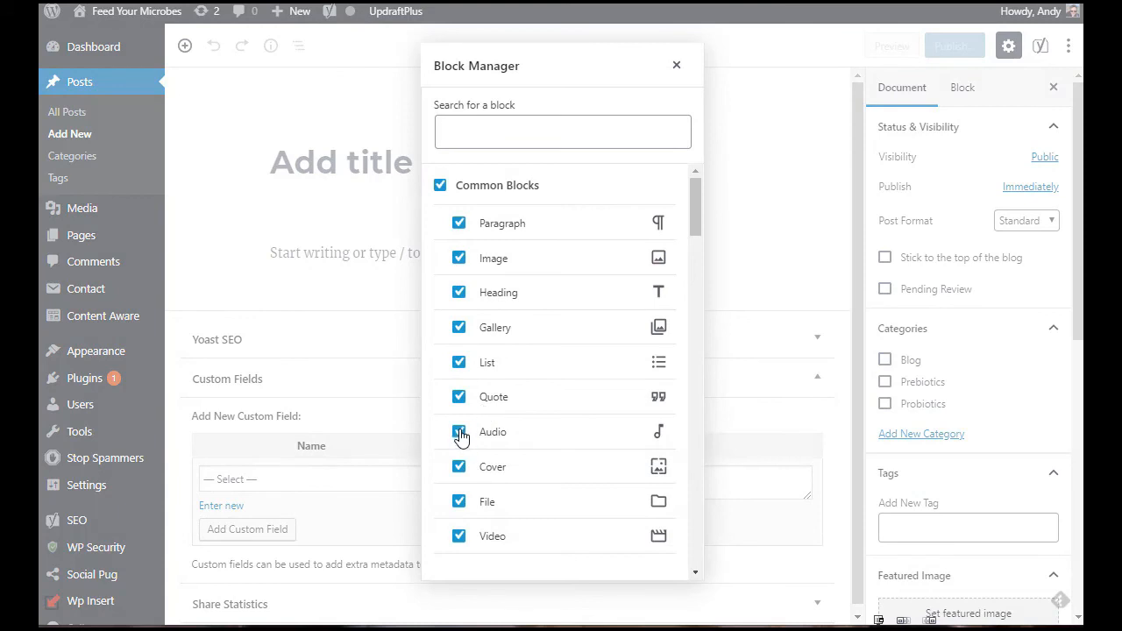
pyautogui.click(676, 65)
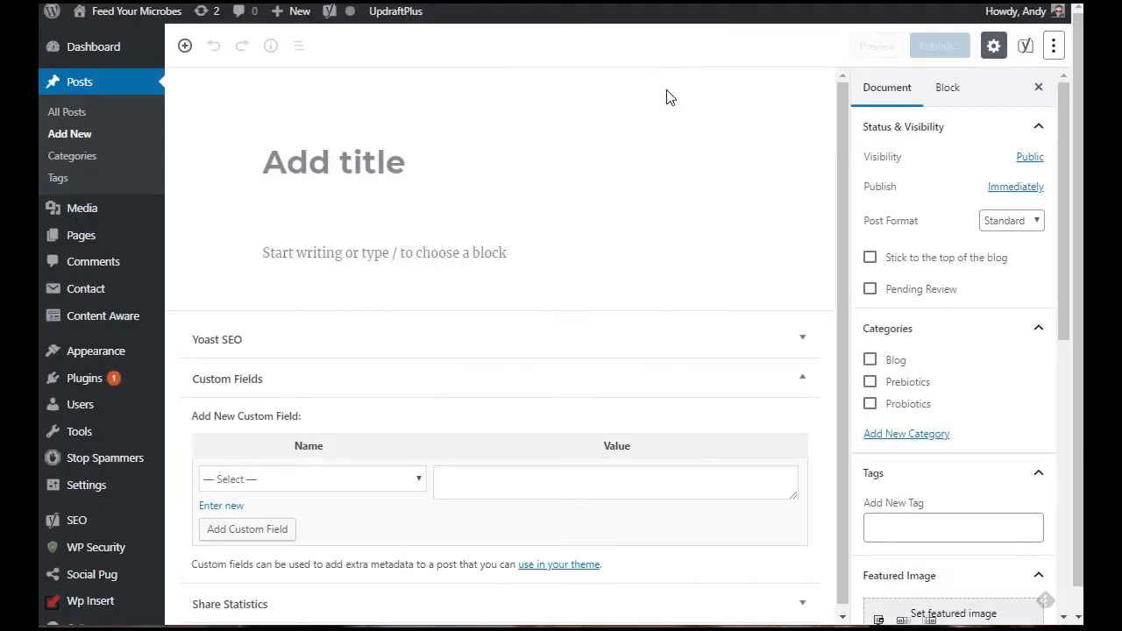
# Step: Search the block inserter for "audio" to check whether the Audio block is still offered
pyautogui.click(185, 46)
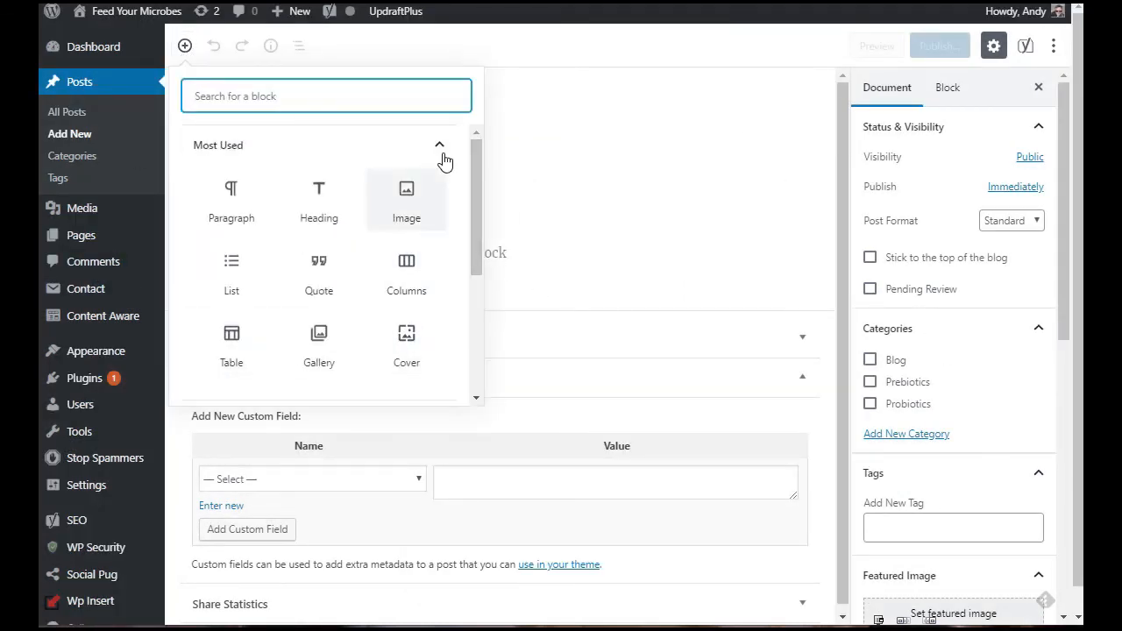
pyautogui.moveTo(469, 175); pyautogui.dragTo(470, 258)
pyautogui.click(323, 88)
pyautogui.write('audio')
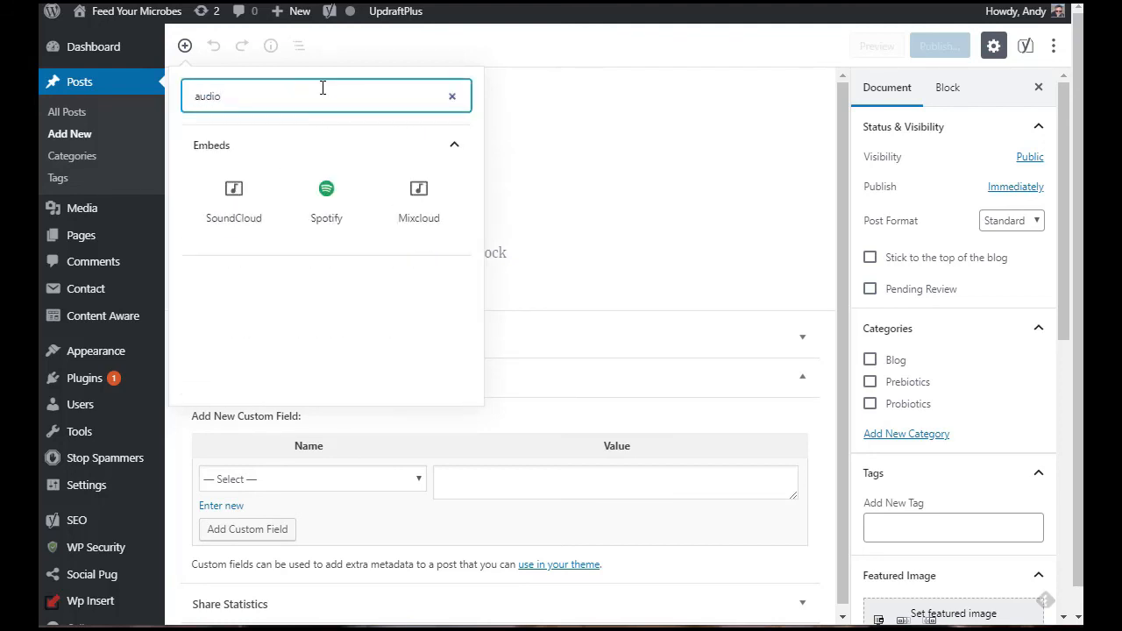
# Step: Re-enable the Audio block in the Block Manager and close the dialog
pyautogui.click(1053, 46)
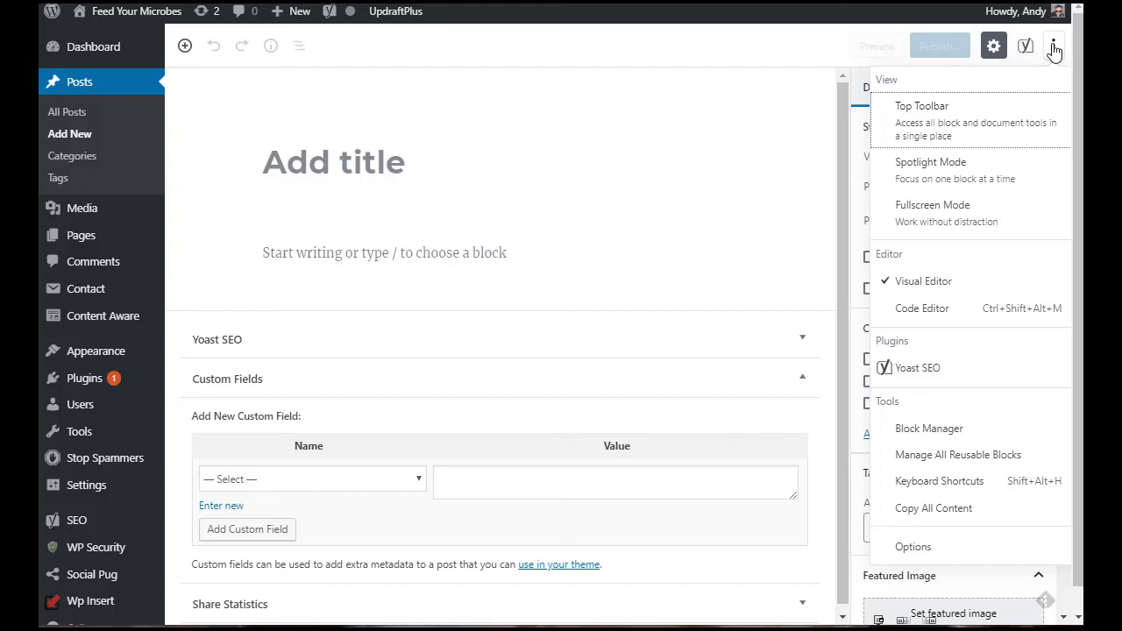
pyautogui.click(960, 429)
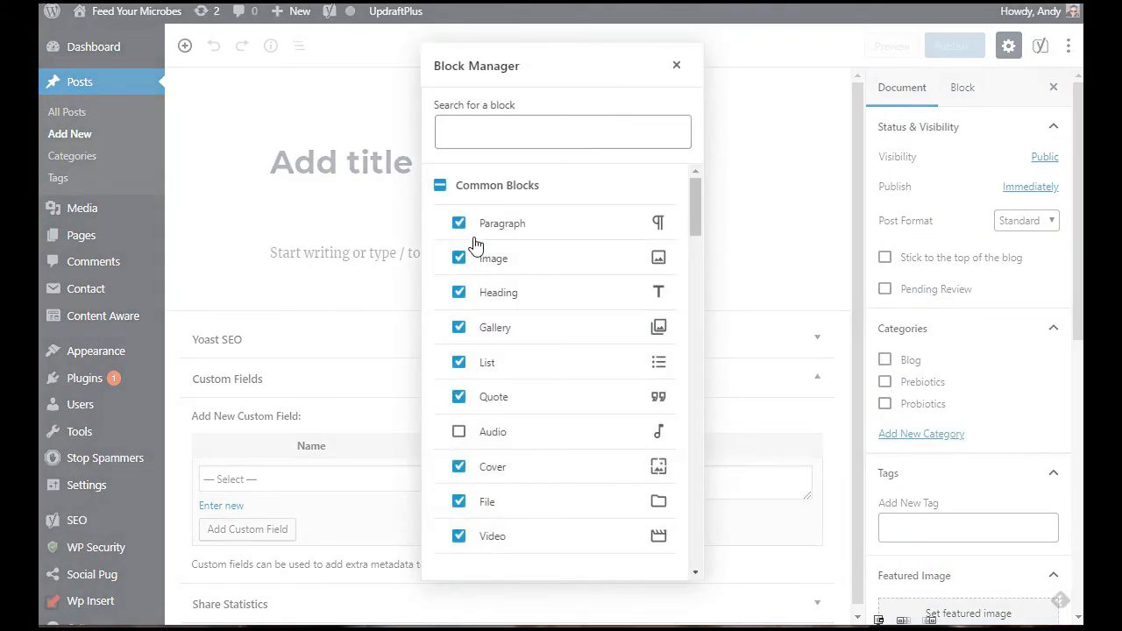
pyautogui.click(459, 432)
pyautogui.click(677, 65)
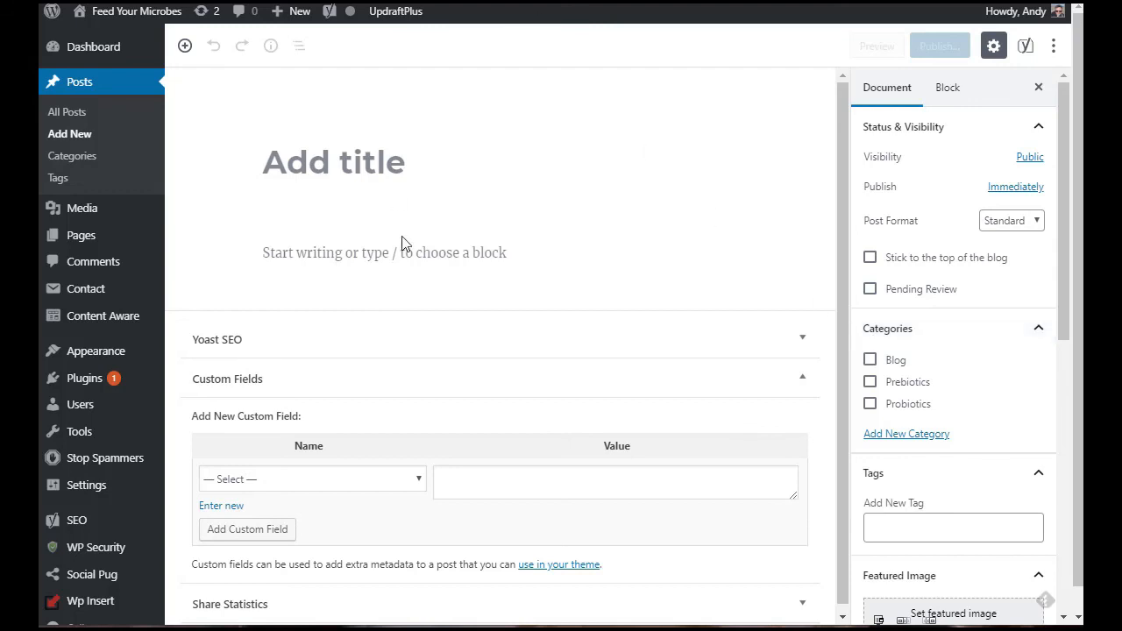
pyautogui.click(349, 171)
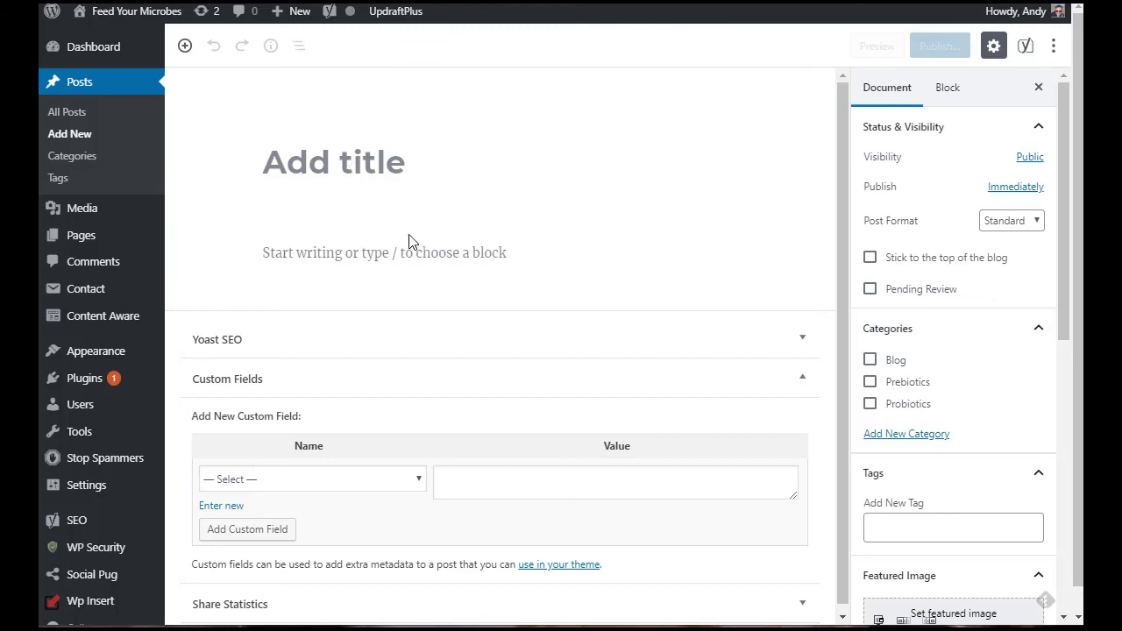